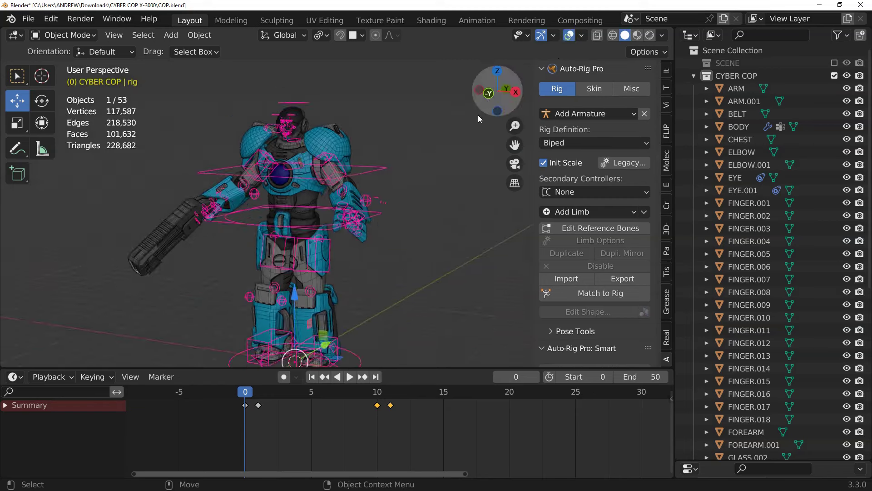
# - Enlarge the 3D viewport by narrowing the outliner and shortening the timeline, keeping the whole robot framed
pyautogui.keyDown('shift'); pyautogui.moveTo(398, 160); pyautogui.dragTo(442, 164, button='middle'); pyautogui.keyUp('shift')
pyautogui.scroll(2, 377, 182)
pyautogui.moveTo(269, 392); pyautogui.dragTo(221, 379)
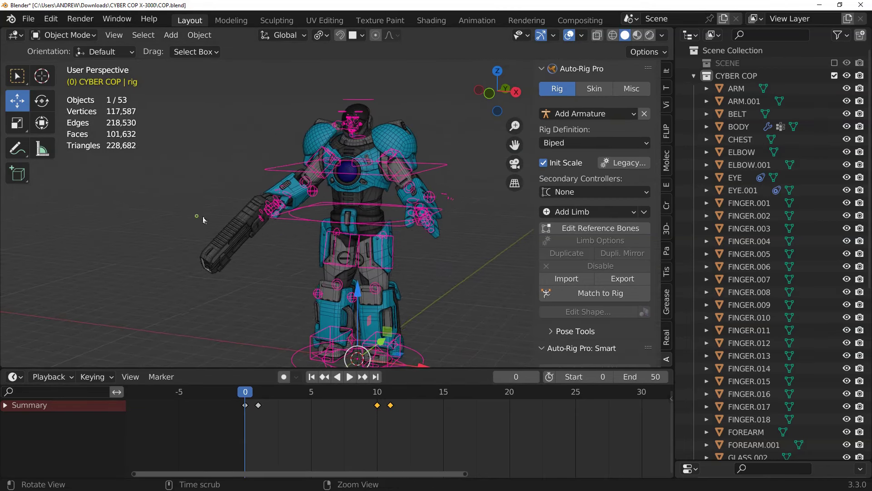
pyautogui.moveTo(674, 159); pyautogui.dragTo(758, 159)
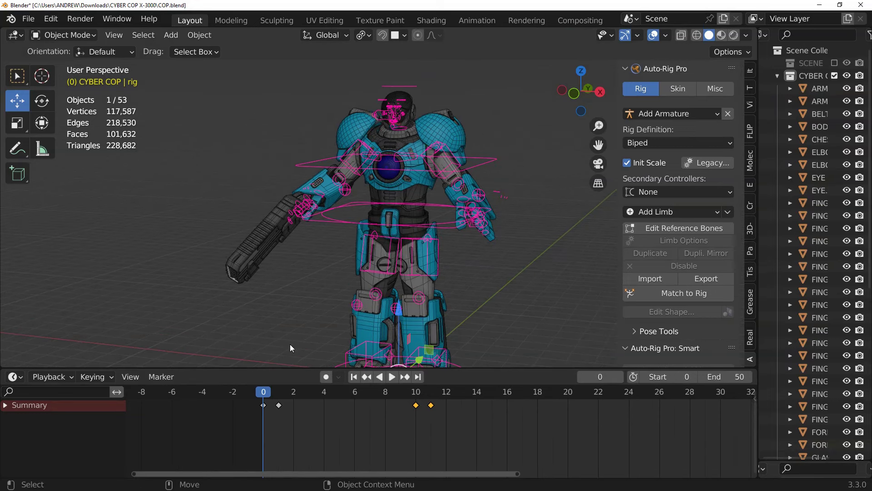
pyautogui.moveTo(224, 368); pyautogui.dragTo(232, 411)
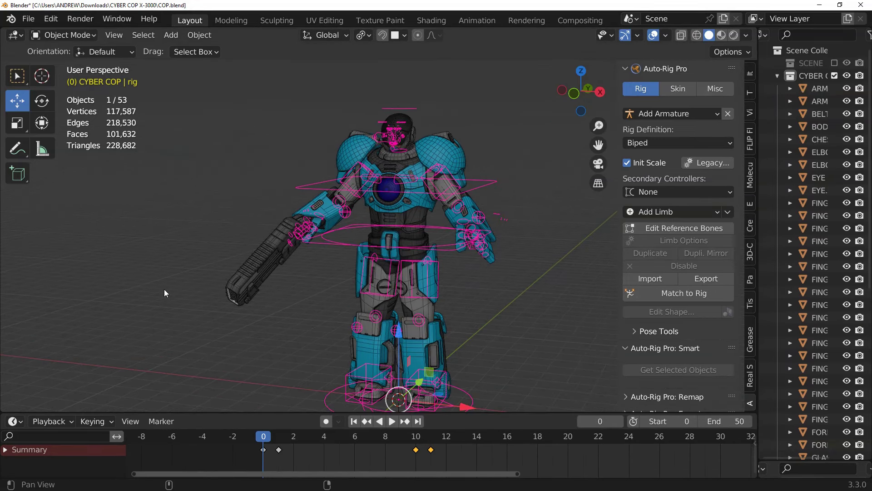
pyautogui.keyDown('alt'); pyautogui.keyDown('shift'); pyautogui.moveTo(164, 289); pyautogui.dragTo(228, 259); pyautogui.keyUp('shift'); pyautogui.keyUp('alt')
# - Import an FBX walk motion from E:\PROJECTS\resources\BVH FILES\MIXAMO MOTIONS\WALK into the Scene Collection
pyautogui.click(795, 52)
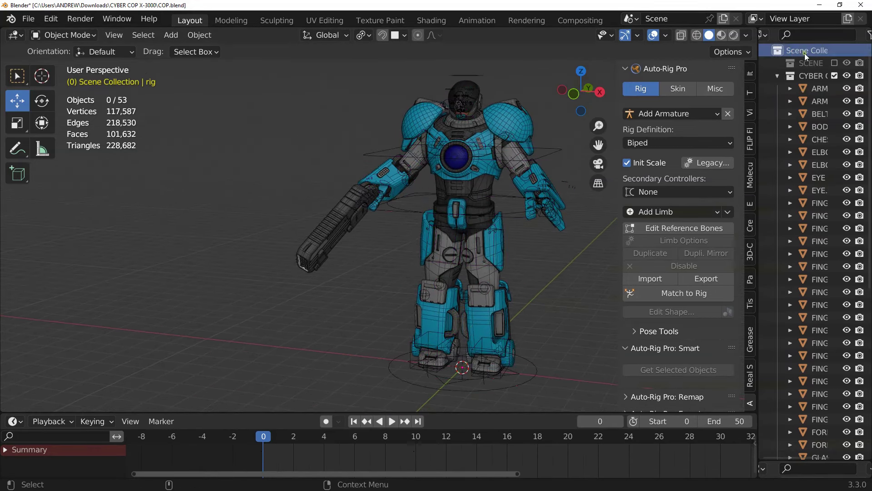
pyautogui.click(32, 20)
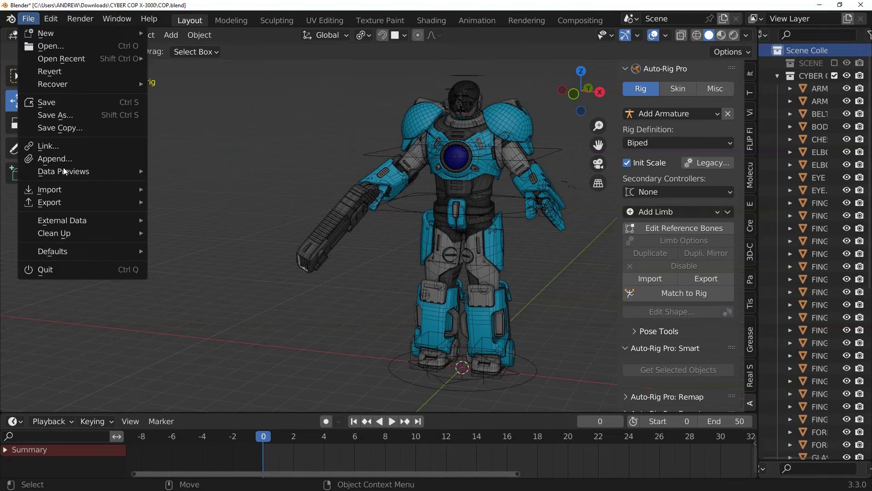
pyautogui.moveTo(80, 191)
pyautogui.click(188, 304)
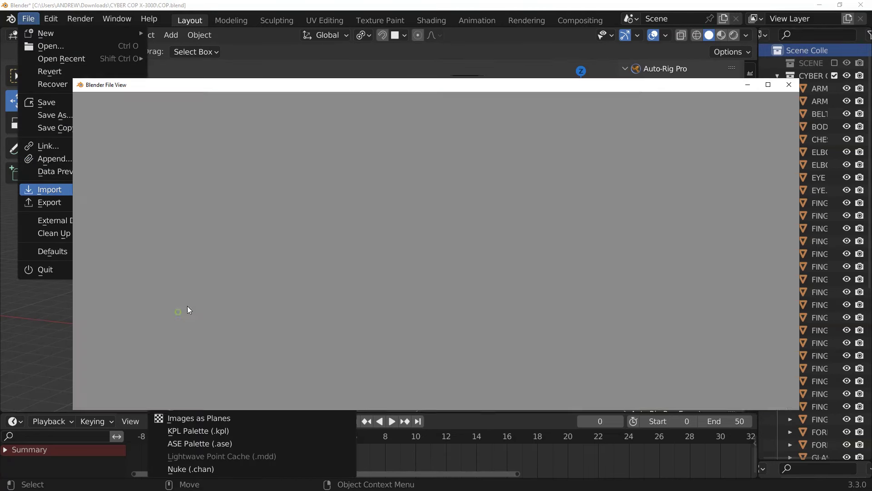
pyautogui.click(117, 150)
pyautogui.doubleClick(334, 181)
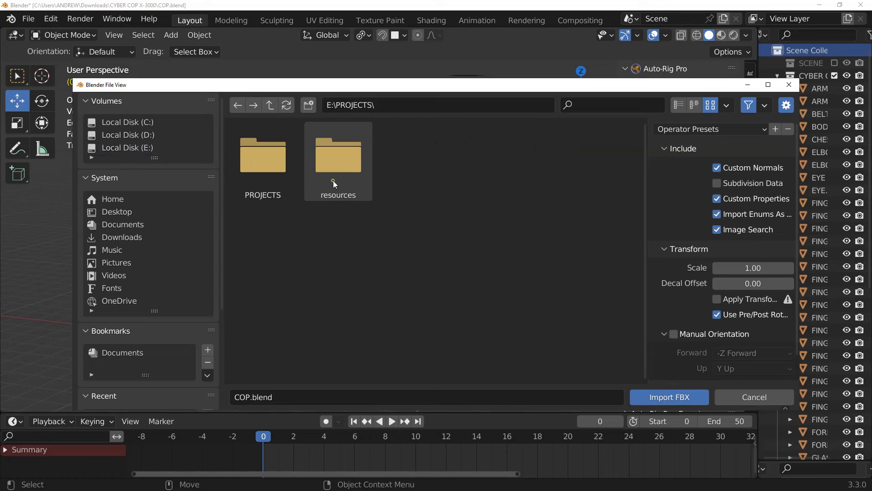
pyautogui.doubleClick(333, 181)
pyautogui.click(258, 171)
pyautogui.doubleClick(258, 171)
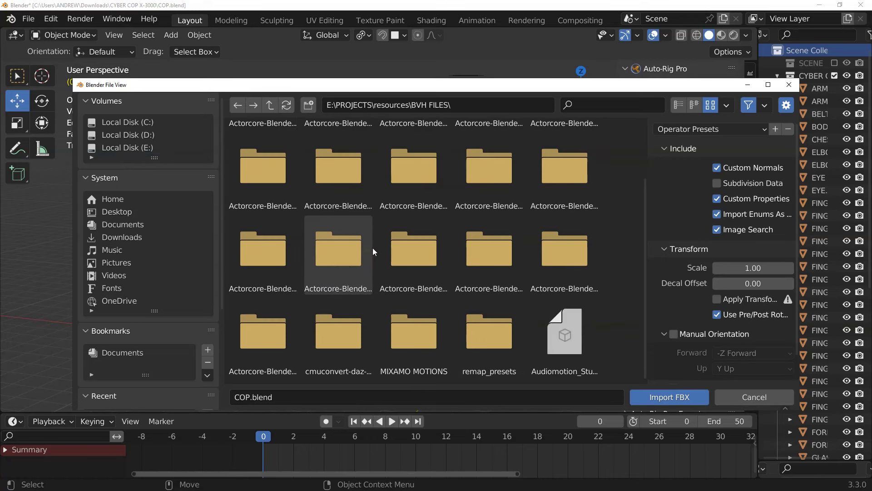
pyautogui.doubleClick(427, 348)
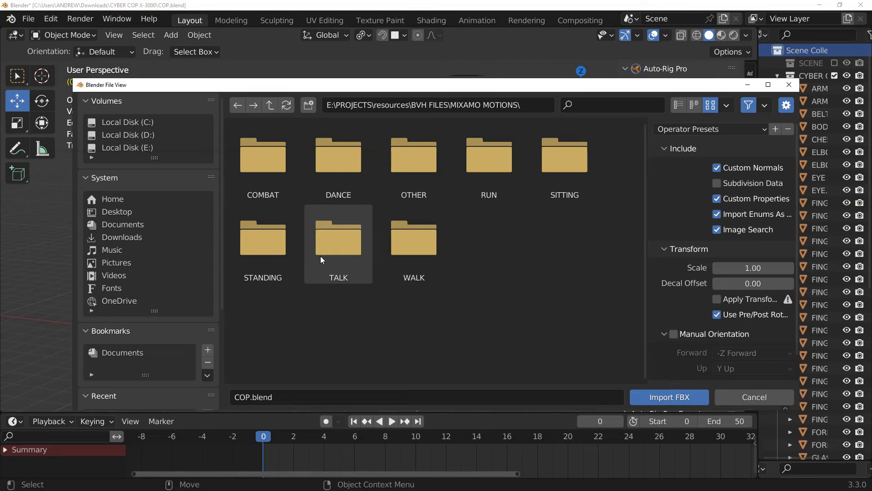
pyautogui.doubleClick(423, 249)
pyautogui.doubleClick(360, 248)
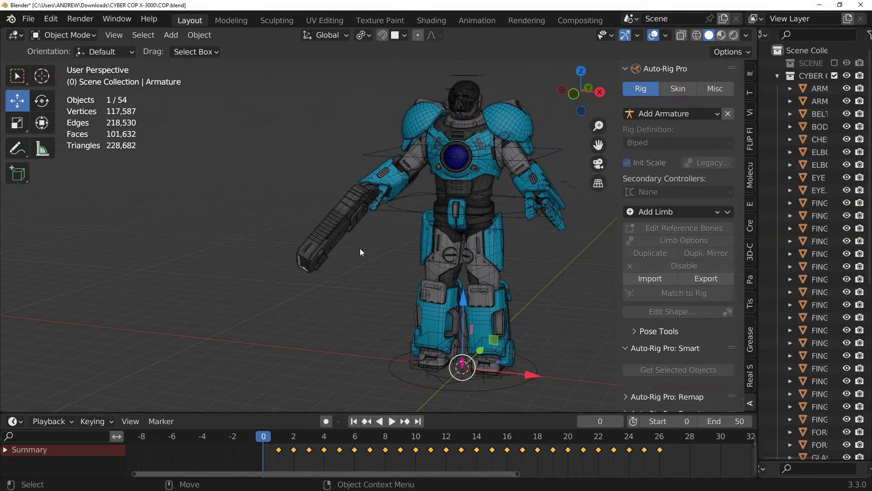
# - Set the scene's end frame to 25 and move the imported armature along X to stand beside the robot
pyautogui.scroll(-3, 522, 443)
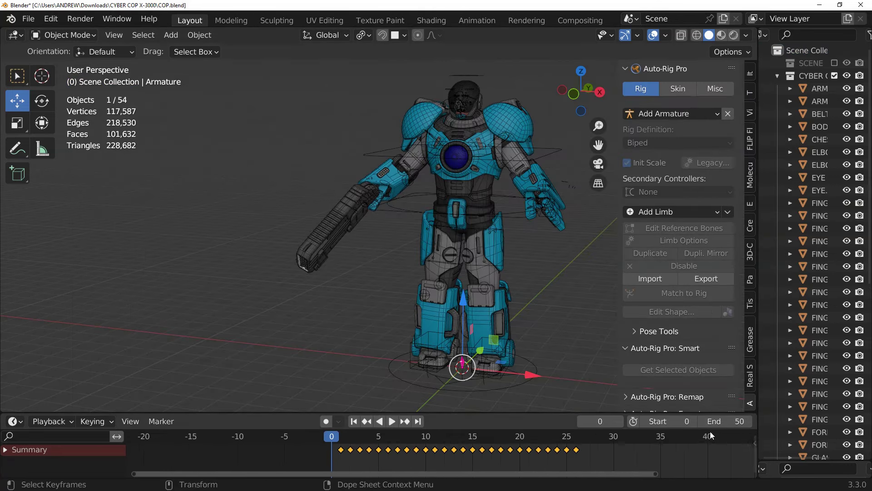
pyautogui.moveTo(745, 421); pyautogui.dragTo(737, 421)
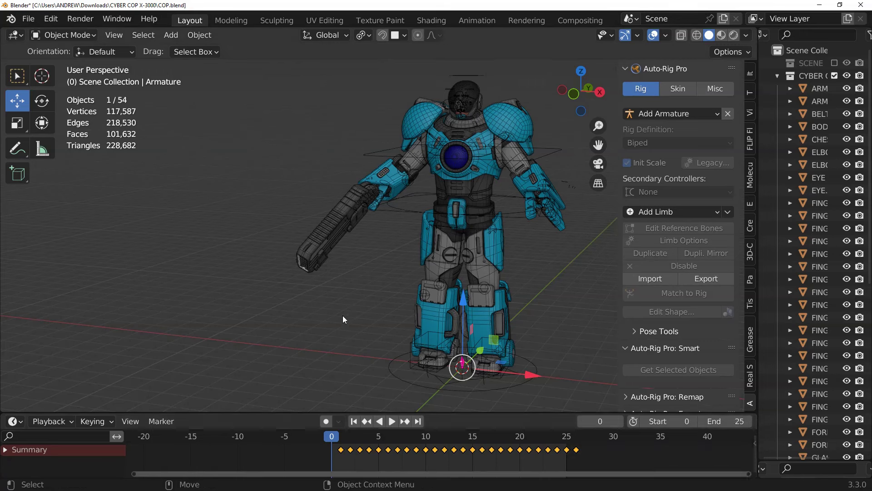
pyautogui.moveTo(525, 369); pyautogui.dragTo(363, 352)
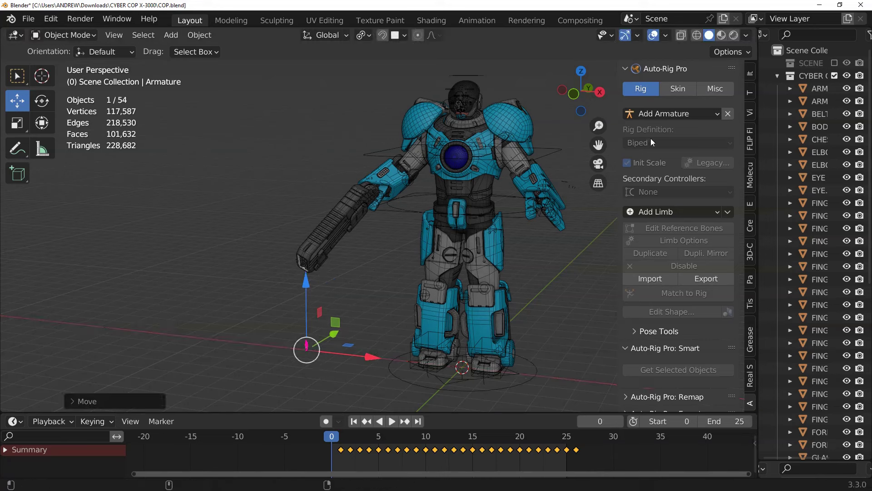
# - In Auto-Rig Pro Remap, assign the imported Armature as source armature and the robot's rig as target armature
pyautogui.click(626, 68)
pyautogui.click(627, 134)
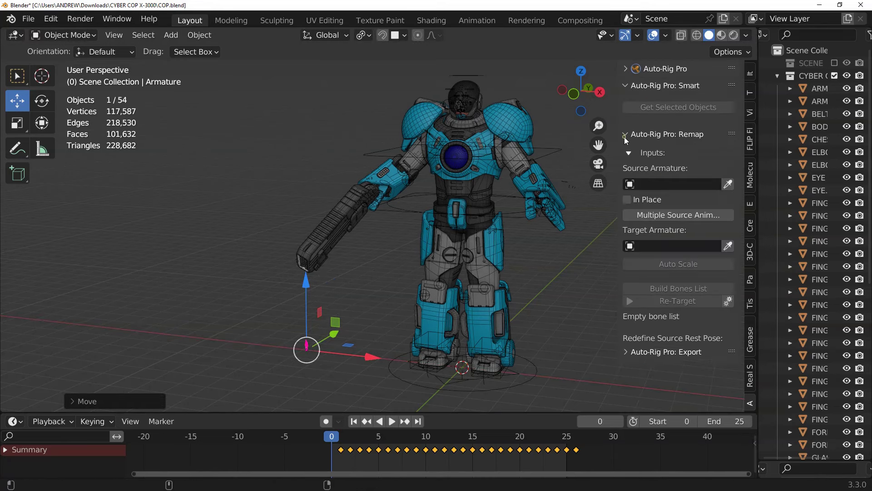
pyautogui.click(729, 182)
pyautogui.click(445, 265)
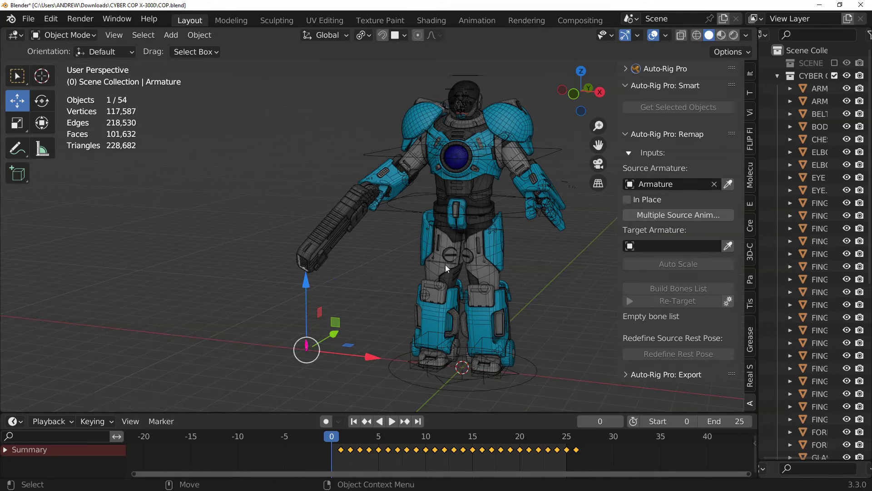
pyautogui.click(397, 213)
pyautogui.click(727, 247)
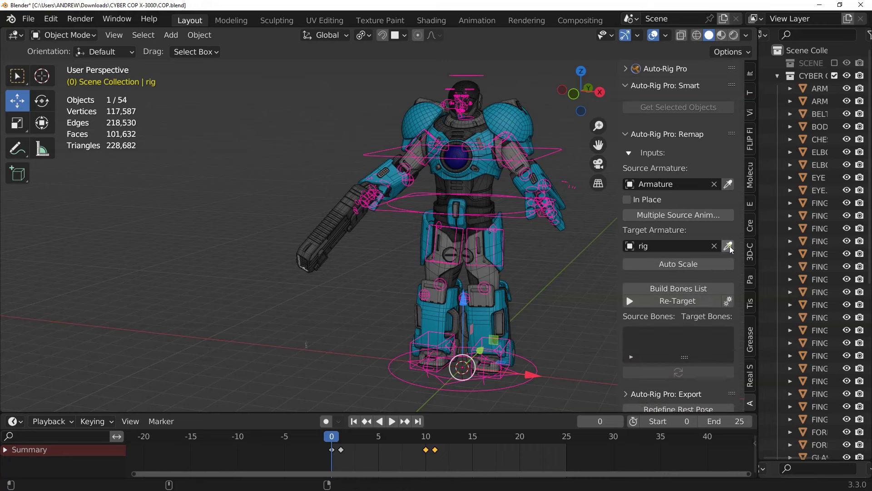
# - Auto-scale the source armature to match the robot's rig and build the bones list
pyautogui.click(655, 264)
pyautogui.click(655, 289)
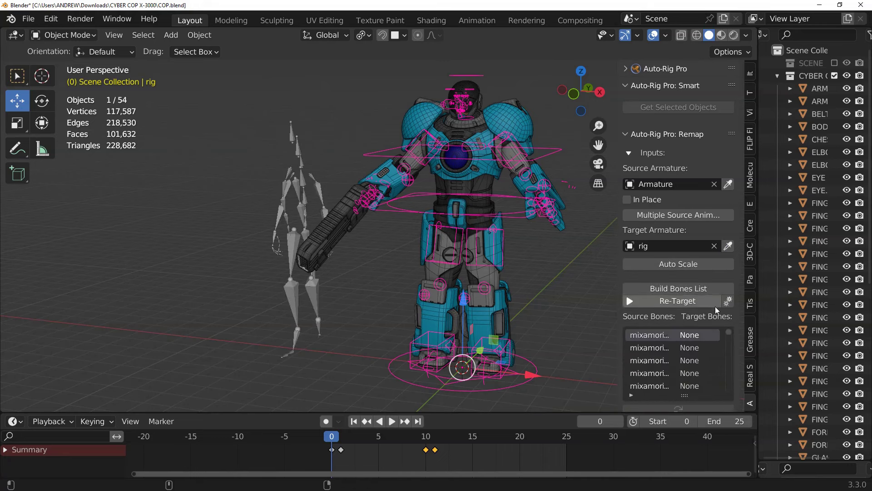
# - Import a bone mapping preset from E:\PROJECTS\resources\BVH FILES\remap_presets, clearing the current bones list
pyautogui.scroll(-1, 690, 212)
pyautogui.scroll(-12, 690, 211)
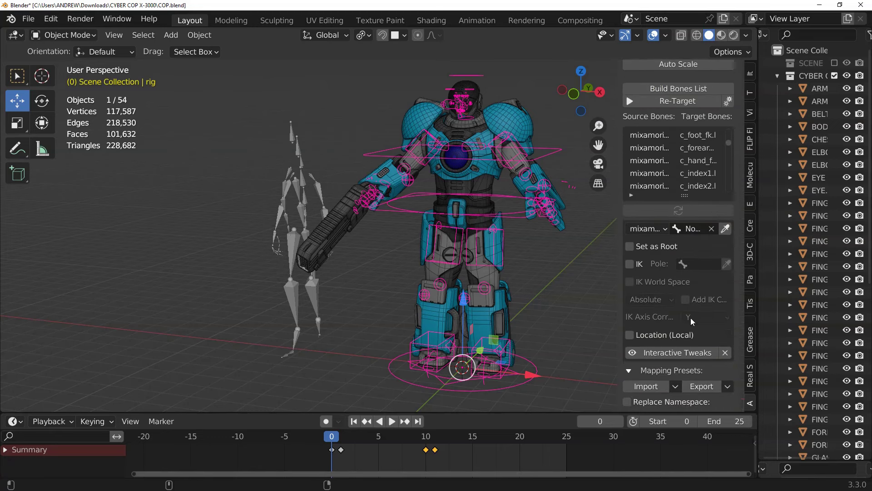
pyautogui.click(646, 333)
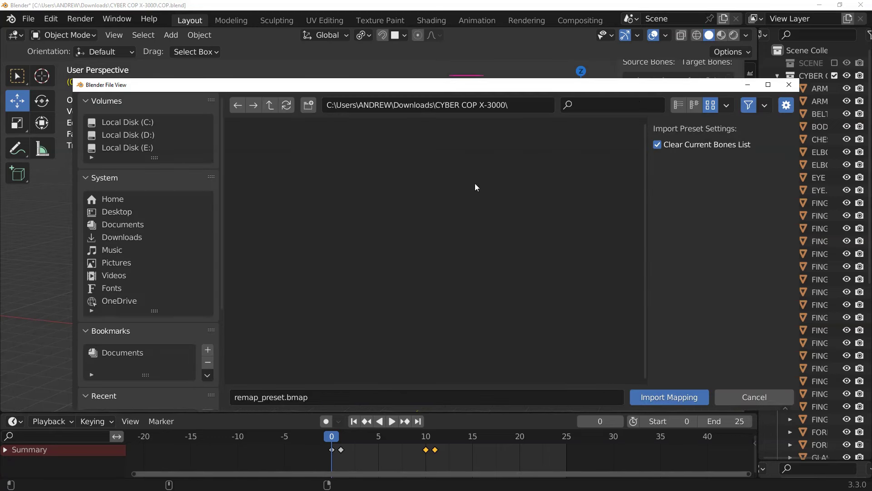
pyautogui.click(92, 149)
pyautogui.doubleClick(325, 169)
pyautogui.doubleClick(325, 169)
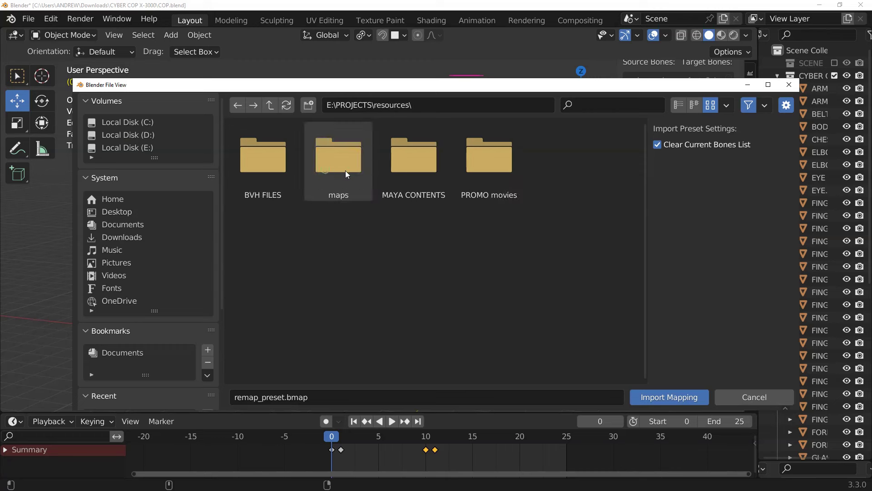
pyautogui.doubleClick(275, 167)
pyautogui.scroll(-3, 435, 231)
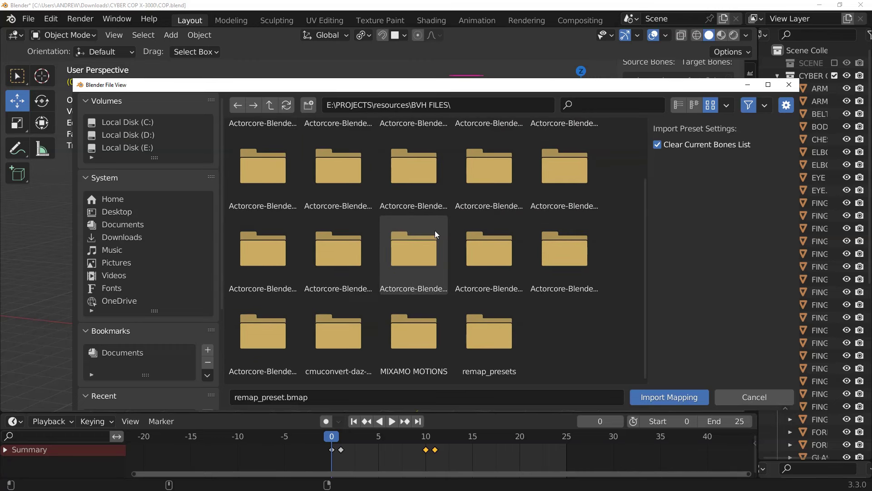
pyautogui.doubleClick(483, 343)
pyautogui.doubleClick(399, 181)
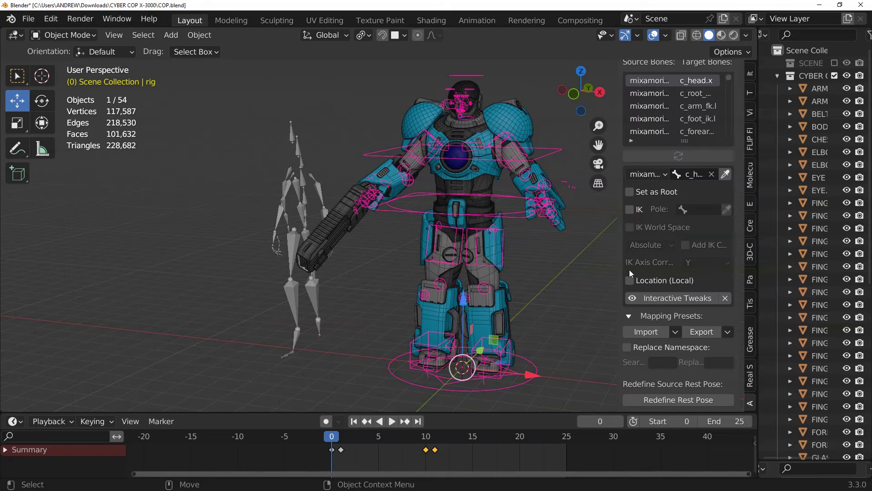
# - Map the first source bone in the list to the rig's c_root_master.x control and set it as root
pyautogui.hotkey('ctrl', 'Tab')
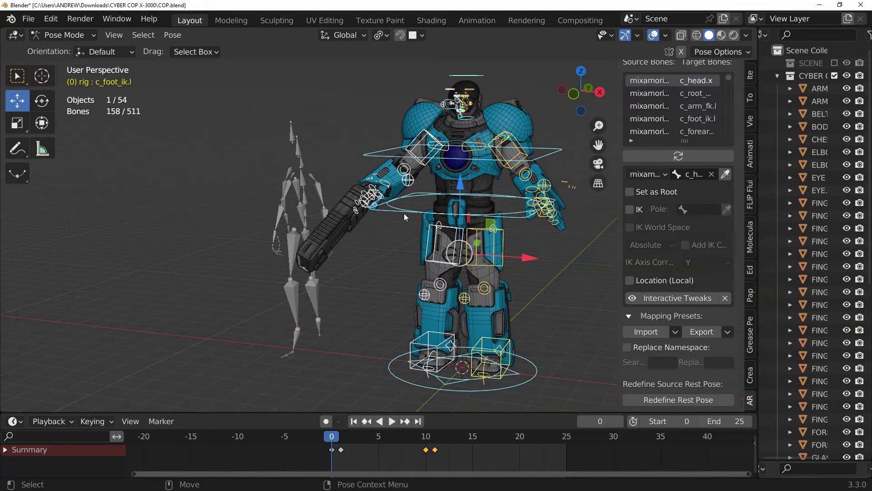
pyautogui.click(399, 212)
pyautogui.keyDown('shift'); pyautogui.moveTo(470, 209); pyautogui.dragTo(456, 217, button='middle'); pyautogui.keyUp('shift')
pyautogui.scroll(3, 430, 227)
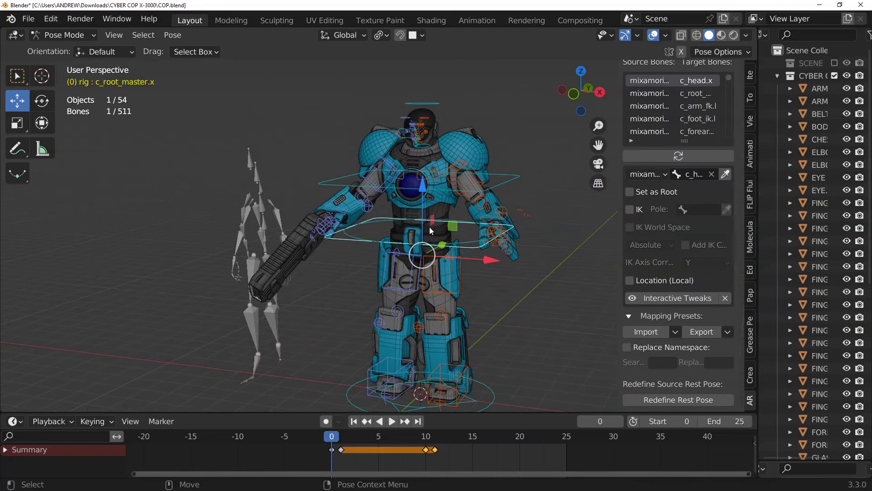
pyautogui.click(630, 192)
pyautogui.hotkey('ctrl', 'Tab')
# - Clear all pose transforms on the Mixamo armature at frame 0 with auto keying on, and return to Object Mode
pyautogui.click(162, 212)
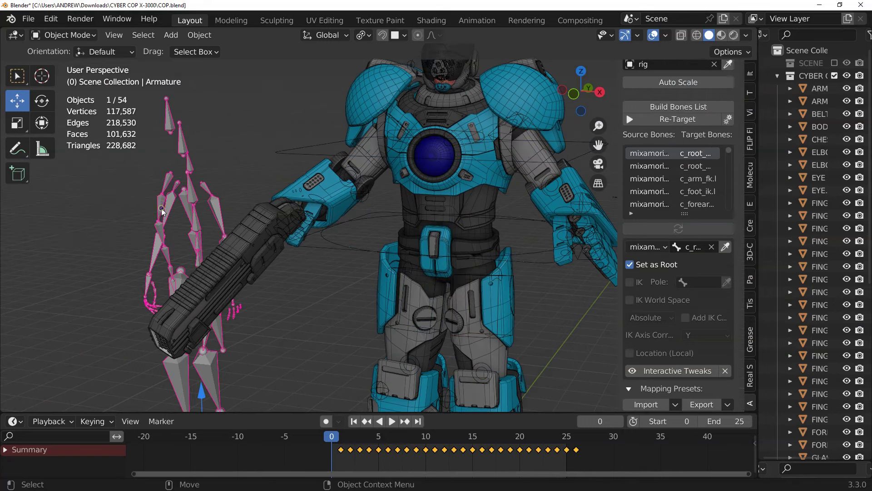
pyautogui.hotkey('ctrl', 'Tab')
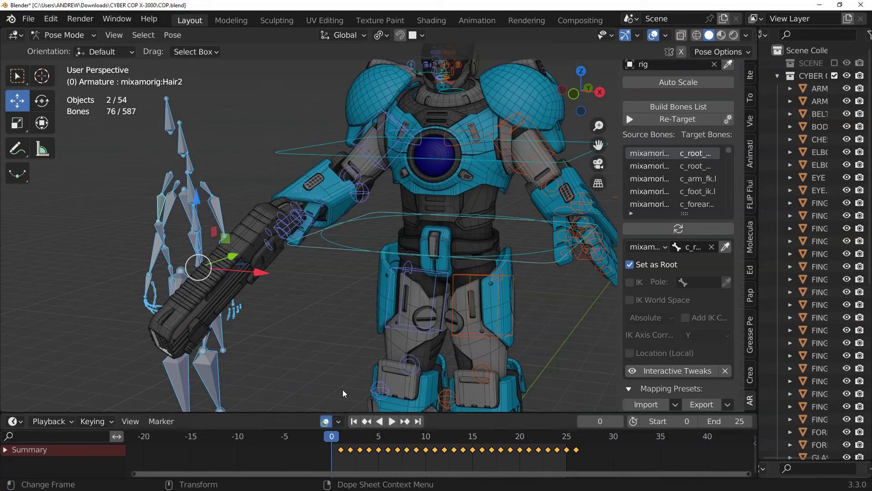
pyautogui.click(173, 35)
pyautogui.moveTo(268, 58)
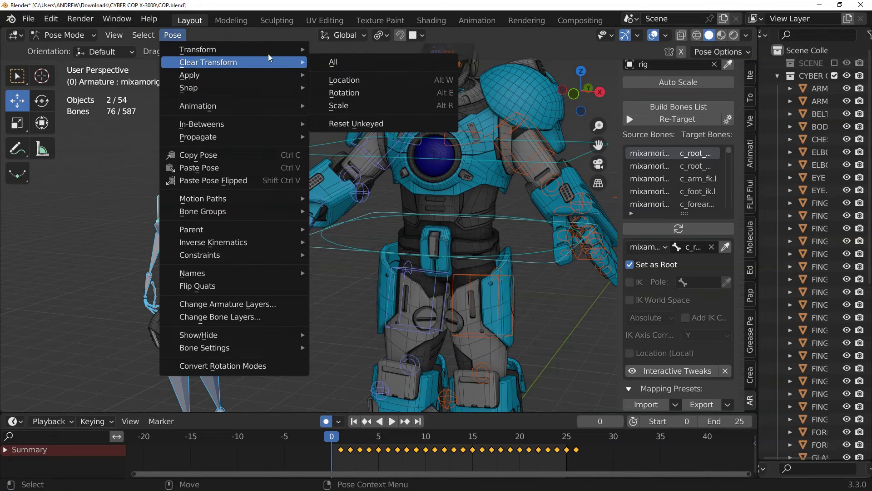
pyautogui.click(334, 60)
pyautogui.hotkey('ctrl', 'Tab')
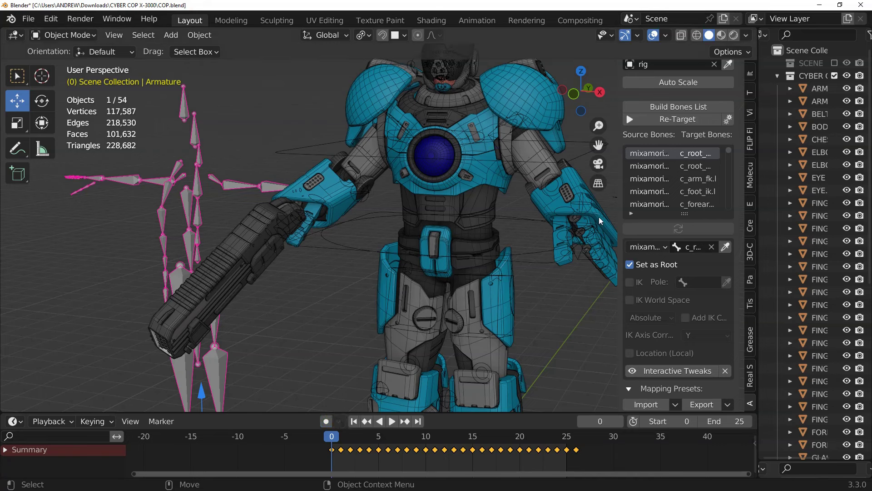
# - Re-target the walk onto the robot's rig for frames 0 to 26 with Linear keyframe interpolation, and play it back
pyautogui.click(667, 119)
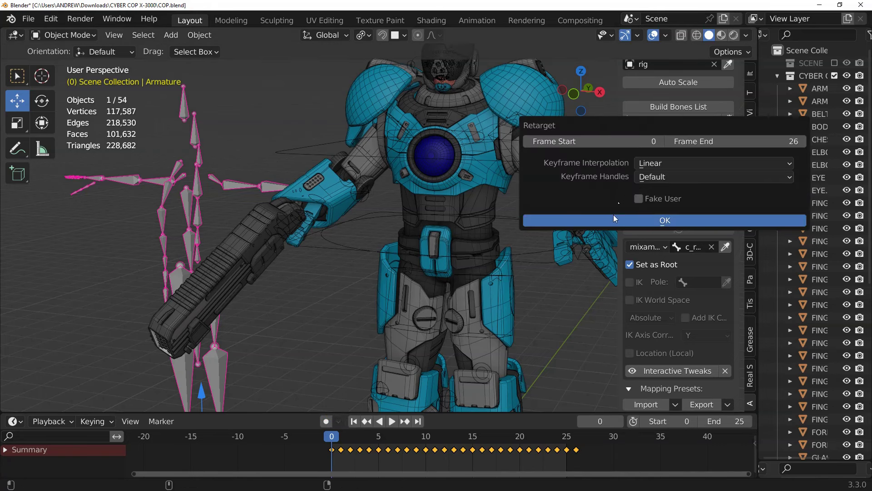
pyautogui.click(615, 222)
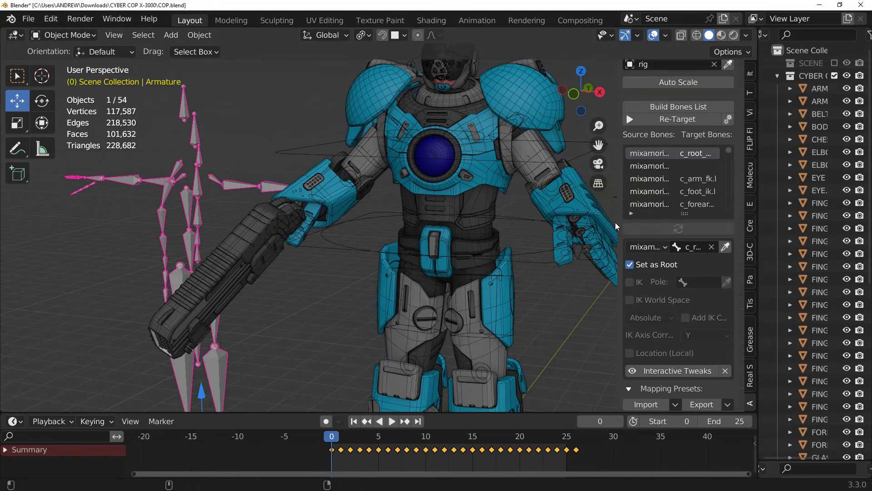
pyautogui.press('space')
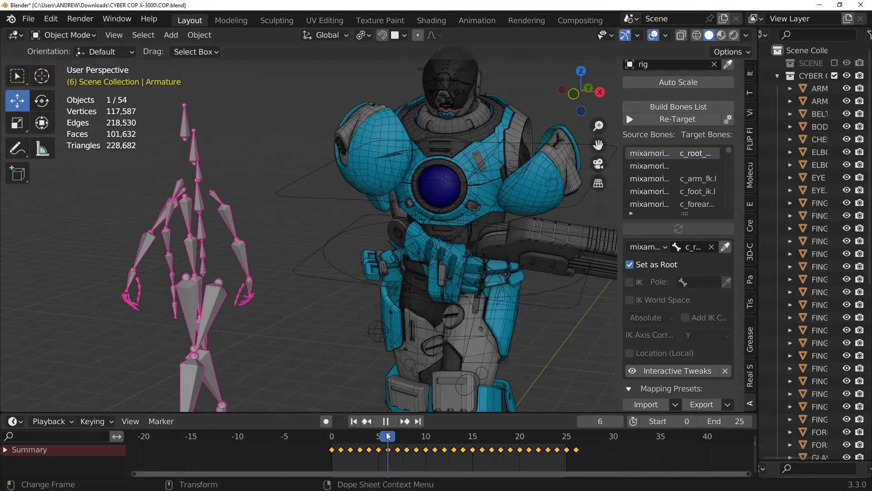
pyautogui.keyDown('alt'); pyautogui.moveTo(342, 309); pyautogui.dragTo(358, 310); pyautogui.keyUp('alt')
pyautogui.click(354, 422)
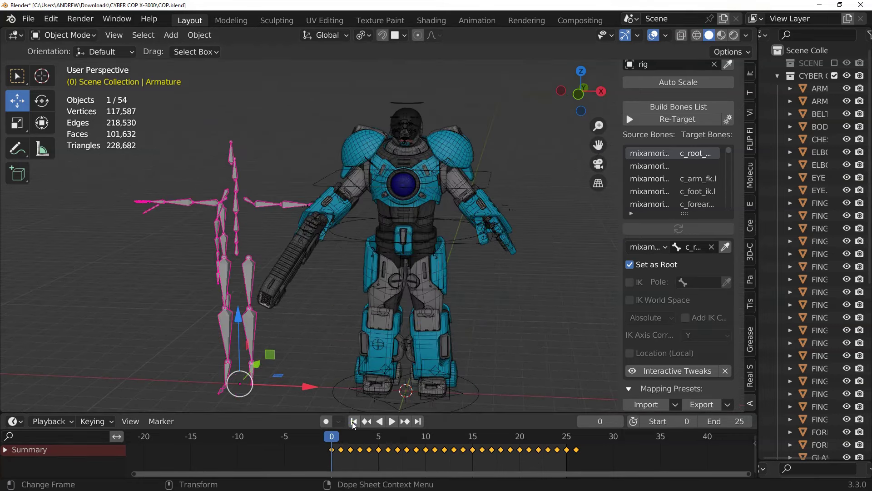
# - Select the robot rig's c_foot_ik.r control in Pose Mode and assign it as the first source bone's target
pyautogui.keyDown('alt'); pyautogui.moveTo(359, 341); pyautogui.dragTo(364, 298, button='middle'); pyautogui.keyUp('alt')
pyautogui.scroll(1, 369, 317)
pyautogui.click(354, 367)
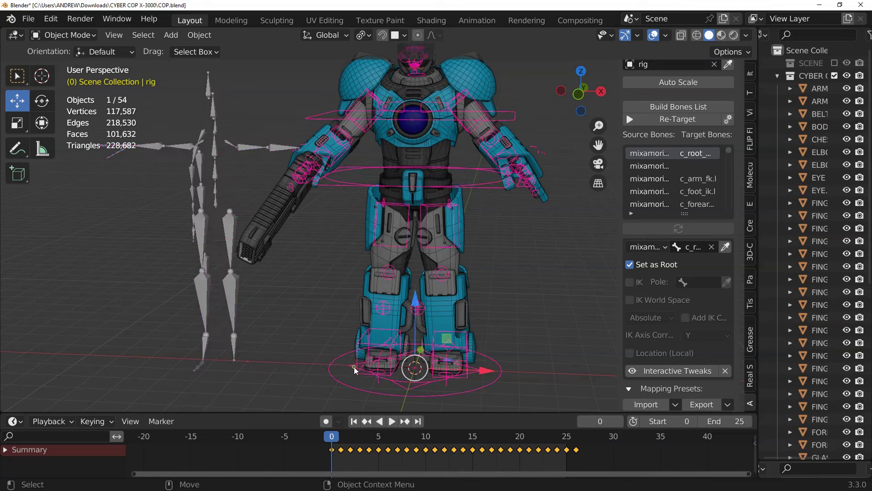
pyautogui.hotkey('ctrl', 'Tab')
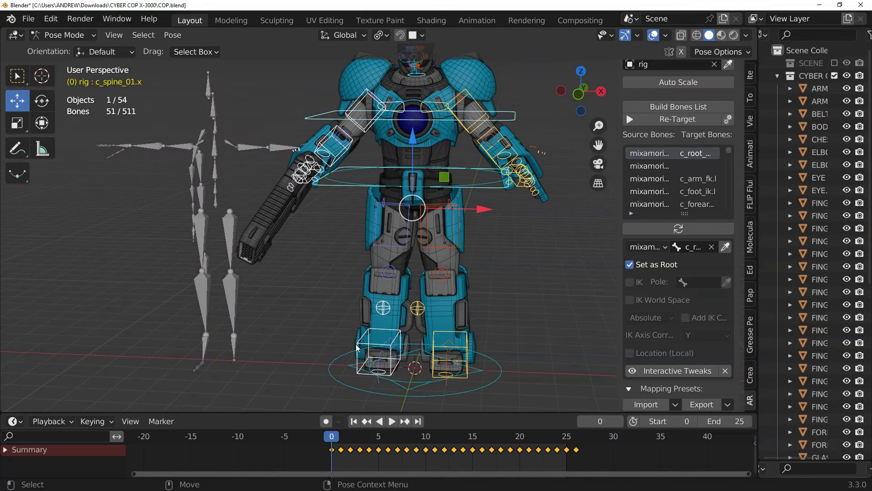
pyautogui.click(358, 348)
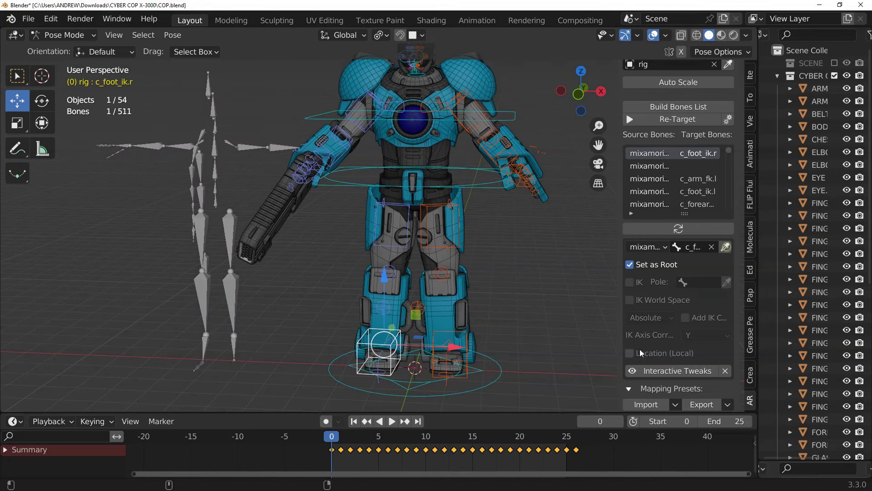
# - Turn on Interactive Tweaks, set Additive Location to 0.52, and shift the c_foot_ik.r control inward with a -X location offset
pyautogui.scroll(-3, 643, 332)
pyautogui.click(654, 309)
pyautogui.scroll(-3, 655, 313)
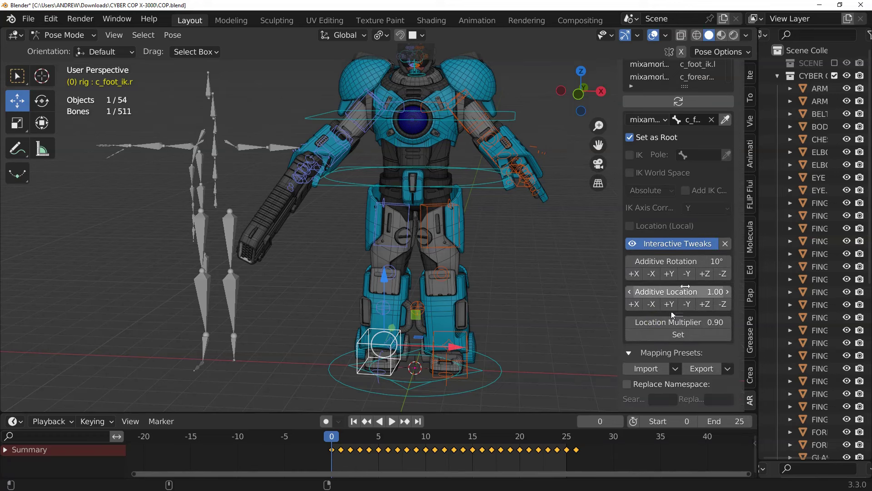
pyautogui.moveTo(685, 286); pyautogui.dragTo(672, 292)
pyautogui.click(638, 305)
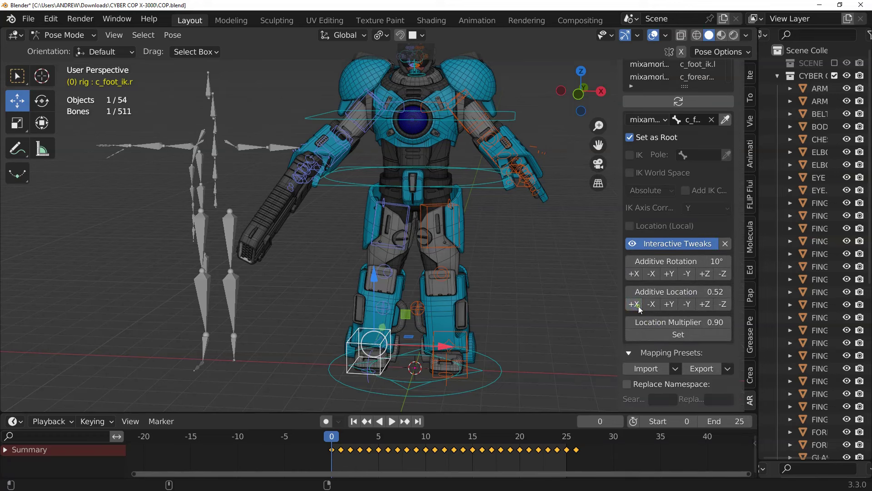
pyautogui.click(647, 307)
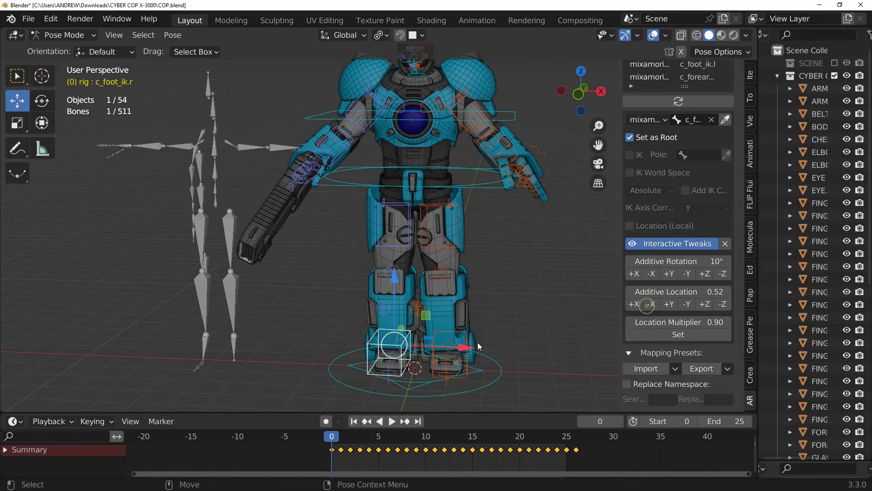
# - Assign c_foot_ik.l as the target, shift it inward with +X additive location offsets, and play the walk
pyautogui.click(449, 330)
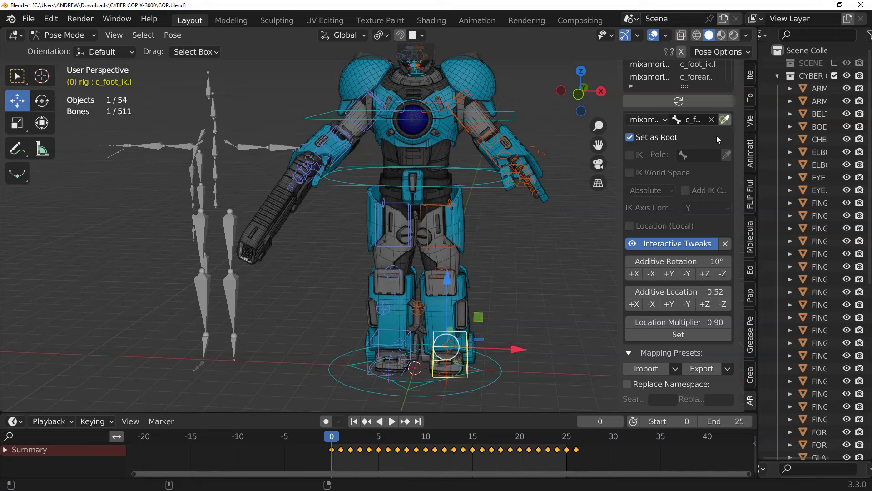
pyautogui.click(649, 308)
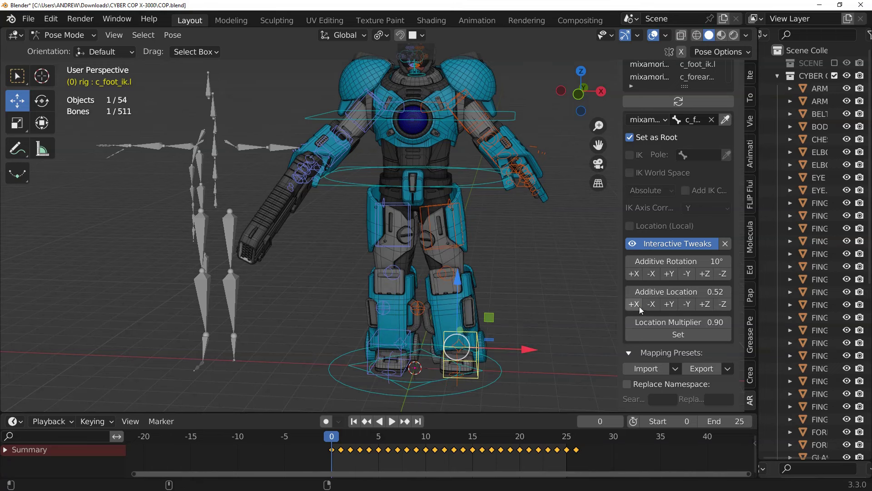
pyautogui.click(639, 306)
pyautogui.click(634, 309)
pyautogui.press('space')
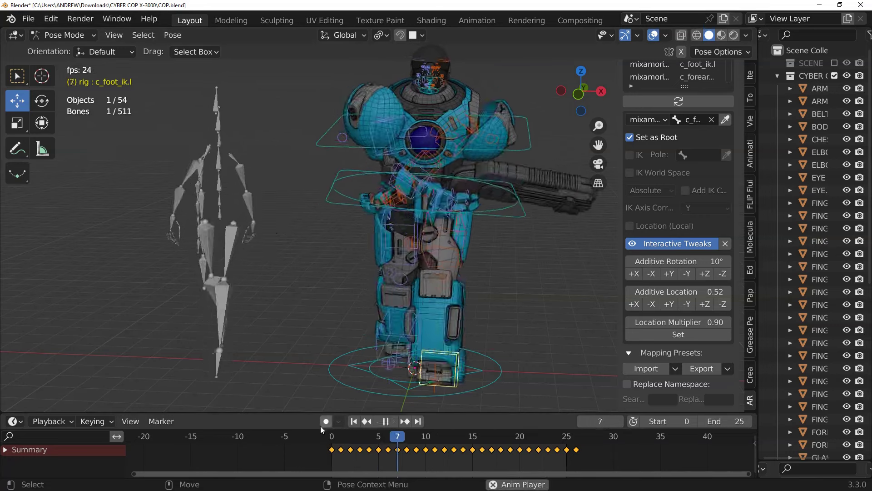
# - Return to frame 0, assign c_arm_fk.l as the target, and swing it outward with repeated 10° +X additive rotations
pyautogui.click(354, 421)
pyautogui.keyDown('shift'); pyautogui.moveTo(435, 114); pyautogui.dragTo(424, 166, button='middle'); pyautogui.keyUp('shift')
pyautogui.click(434, 157)
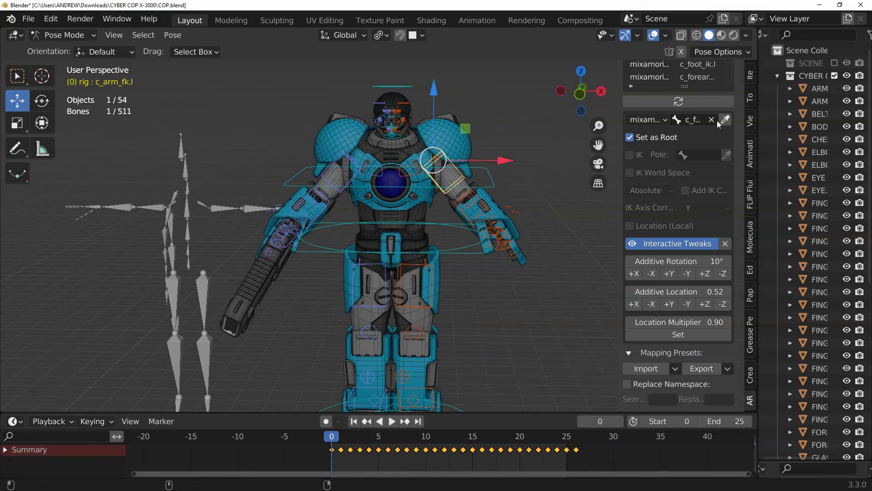
pyautogui.click(634, 274)
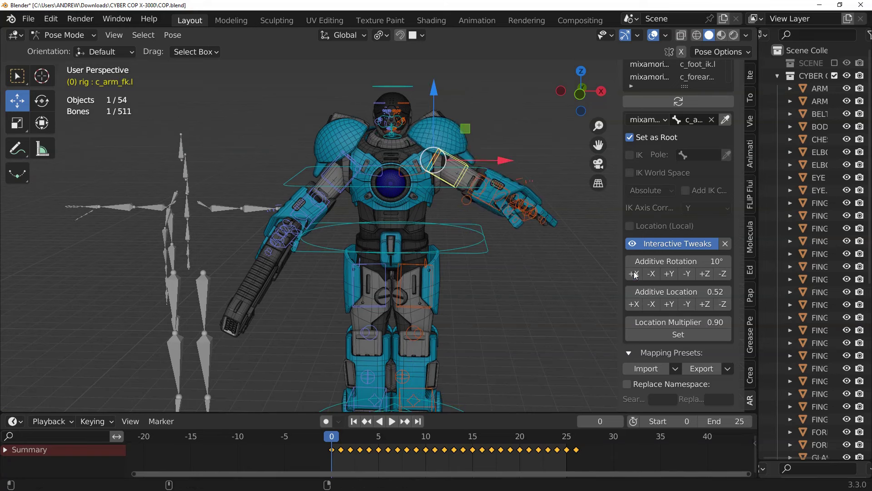
pyautogui.click(634, 274)
pyautogui.click(635, 274)
# - Assign c_arm_fk.r as the target and swing it outward with repeated 10° +X additive rotations
pyautogui.click(356, 158)
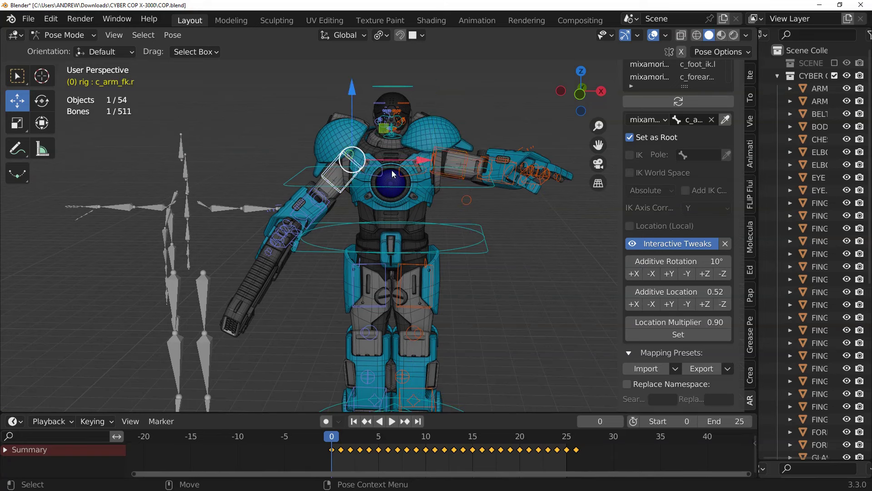
pyautogui.click(634, 273)
pyautogui.click(635, 274)
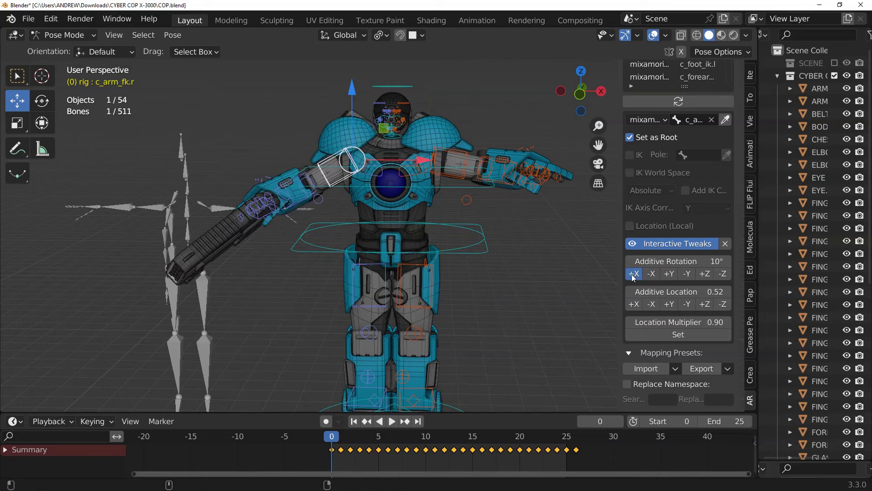
pyautogui.click(634, 274)
# - Play the walk, stop at frame 19, and rotate c_arm_fk.r further outward in 10° +X increments
pyautogui.press('space')
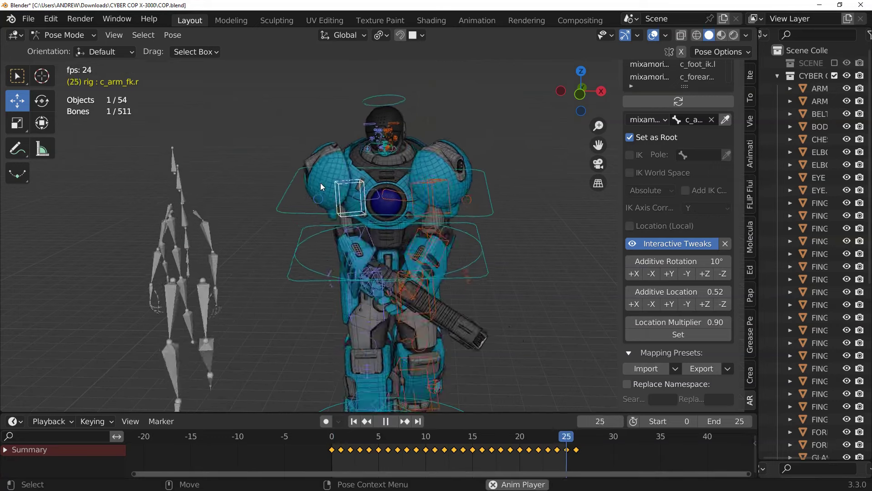
pyautogui.press('space')
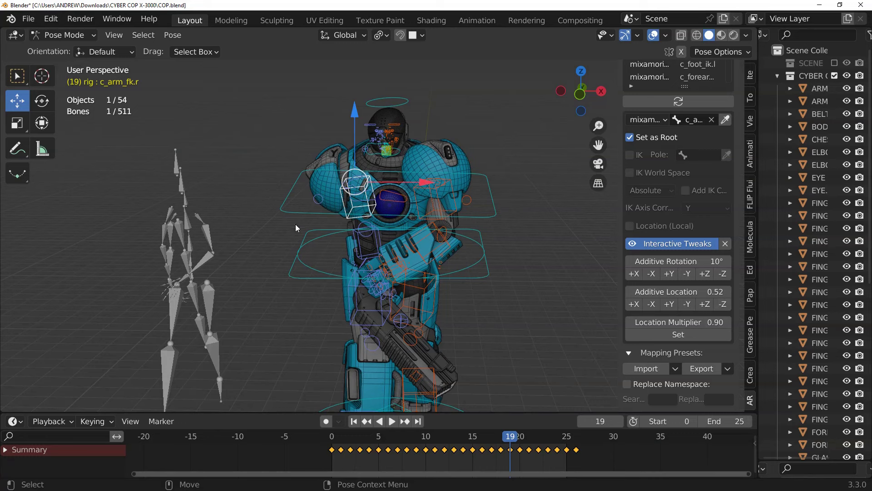
pyautogui.moveTo(318, 186); pyautogui.dragTo(328, 182, button='middle')
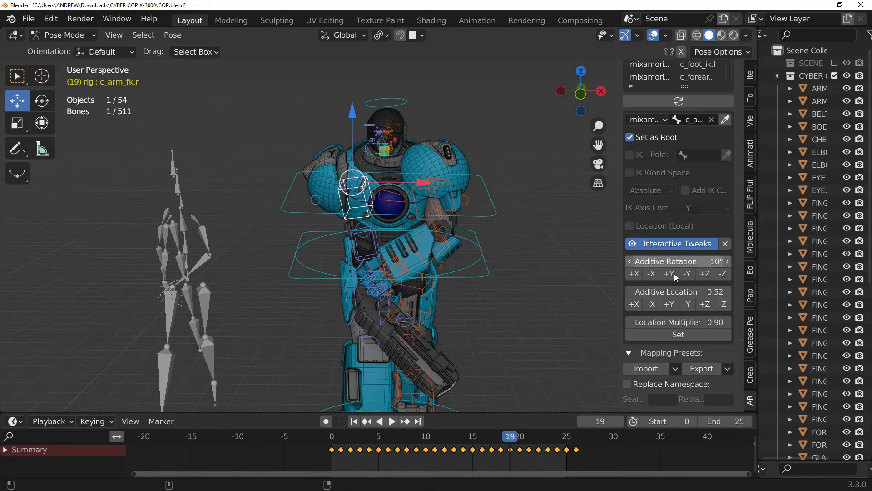
pyautogui.click(634, 274)
pyautogui.click(634, 274)
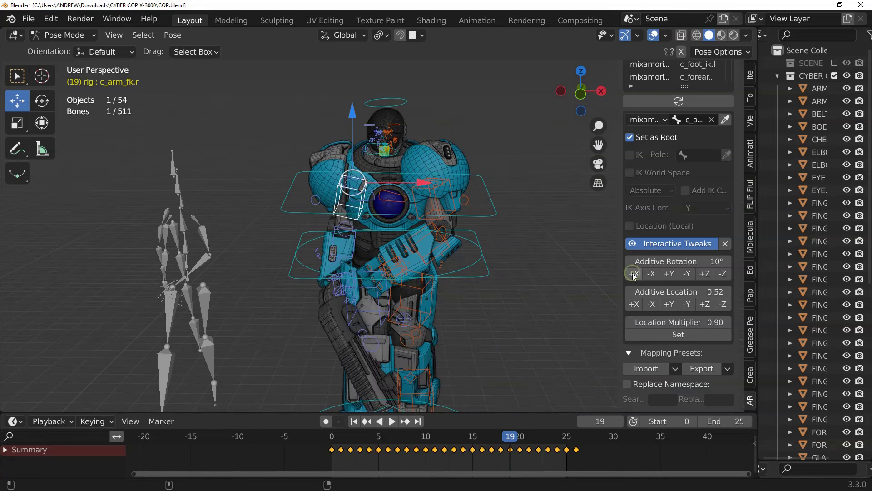
# - Assign c_arm_fk.l as the target, rotate it another 10° about +X, and play back the walk
pyautogui.click(437, 154)
pyautogui.click(422, 197)
pyautogui.scroll(4, 421, 182)
pyautogui.moveTo(450, 156)
pyautogui.mouseDown(button='middle')
pyautogui.moveTo(460, 153)
pyautogui.moveTo(456, 141)
pyautogui.mouseUp(button='middle')
pyautogui.click(446, 130)
pyautogui.scroll(-8, 416, 174)
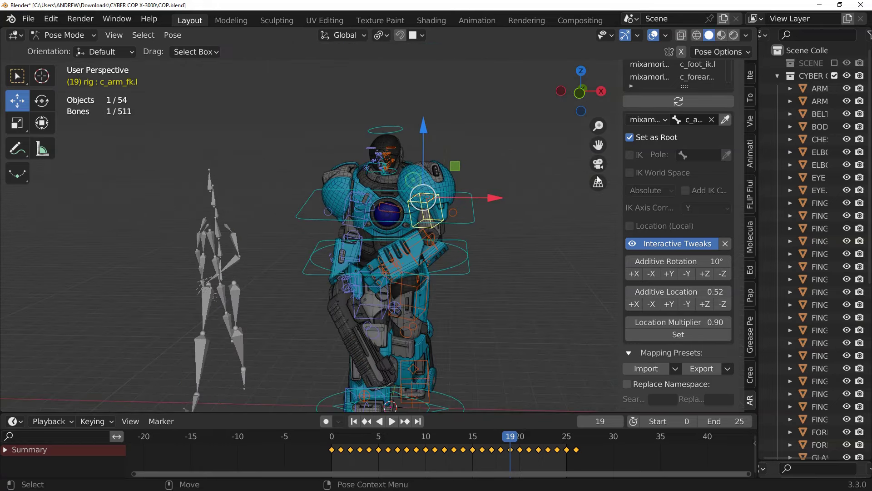
pyautogui.scroll(2, 597, 180)
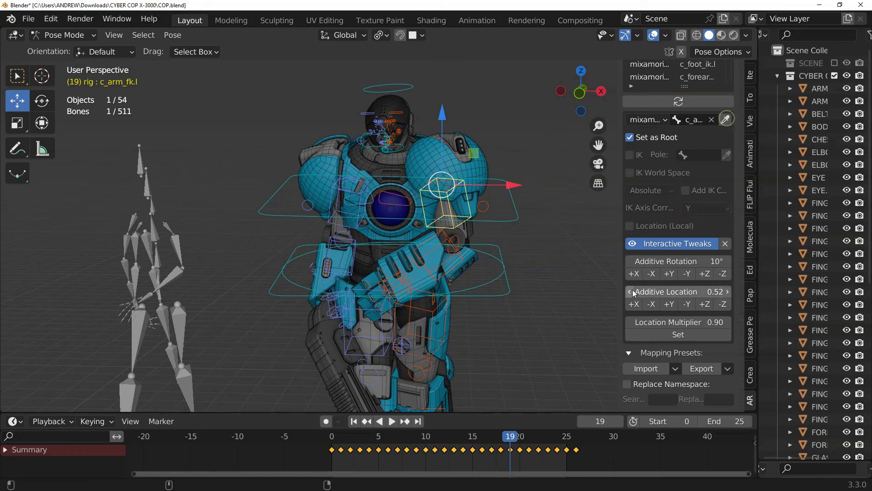
pyautogui.click(633, 274)
pyautogui.press('space')
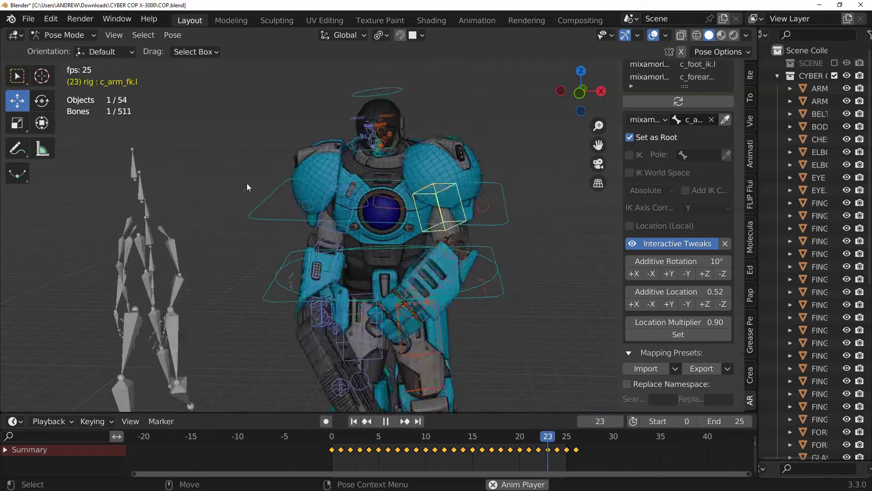
pyautogui.press('space')
# - At frame 9, assign c_arm_fk.r as the target, correct its swing with 10° -Z additive rotations, and play the walk
pyautogui.keyDown('alt'); pyautogui.moveTo(293, 279); pyautogui.dragTo(277, 296); pyautogui.keyUp('alt')
pyautogui.keyDown('alt'); pyautogui.moveTo(276, 296); pyautogui.dragTo(275, 237, button='right'); pyautogui.keyUp('alt')
pyautogui.moveTo(306, 152)
pyautogui.keyDown('alt'); pyautogui.mouseDown()
pyautogui.moveTo(333, 153)
pyautogui.moveTo(328, 144)
pyautogui.moveTo(304, 163)
pyautogui.mouseUp(); pyautogui.keyUp('alt')
pyautogui.scroll(-3, 313, 149)
pyautogui.scroll(1, 318, 151)
pyautogui.click(311, 141)
pyautogui.scroll(-1, 311, 141)
pyautogui.click(337, 169)
pyautogui.click(326, 172)
pyautogui.moveTo(304, 167); pyautogui.dragTo(310, 166, button='middle')
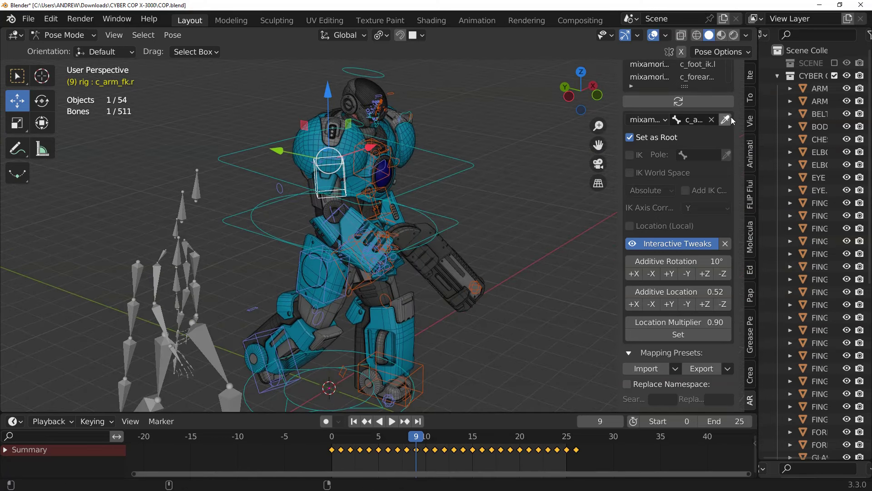
pyautogui.click(711, 274)
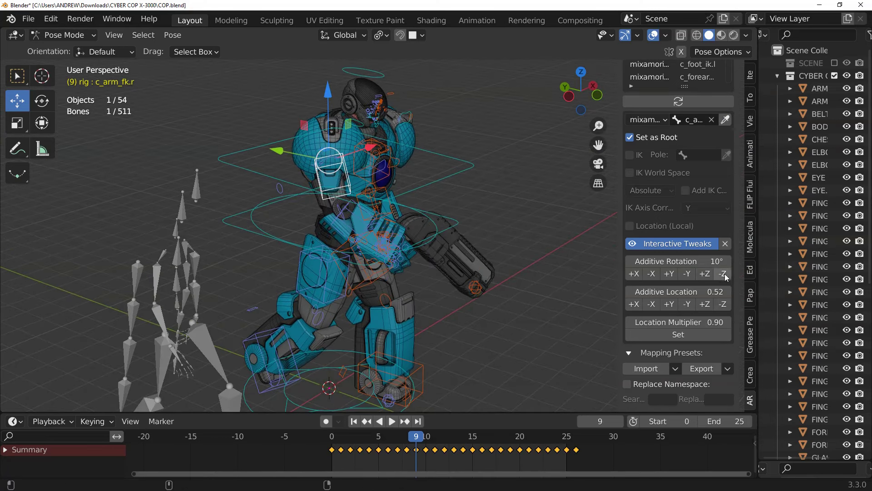
pyautogui.click(724, 274)
pyautogui.click(724, 274)
pyautogui.press('space')
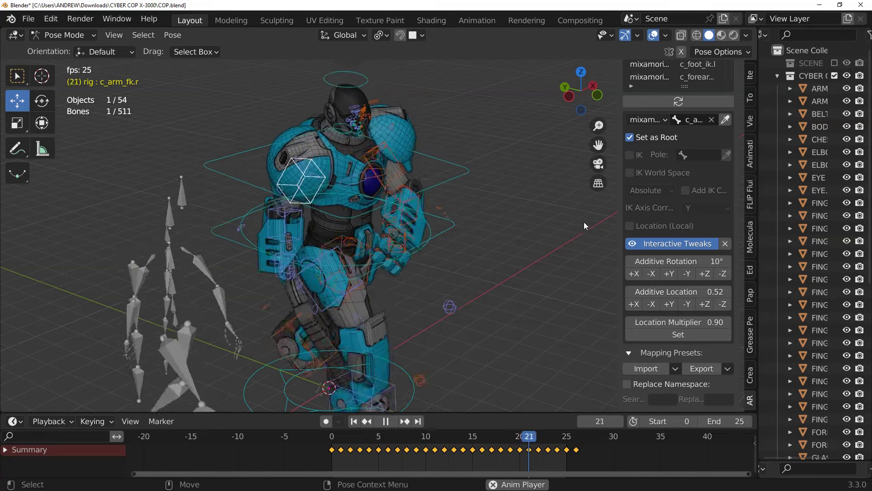
# - At frame 3, assign c_arm_fk.l as the target and adjust its additive rotation in 10° increments about +Z and X
pyautogui.moveTo(585, 221); pyautogui.dragTo(481, 177, button='middle')
pyautogui.click(473, 171)
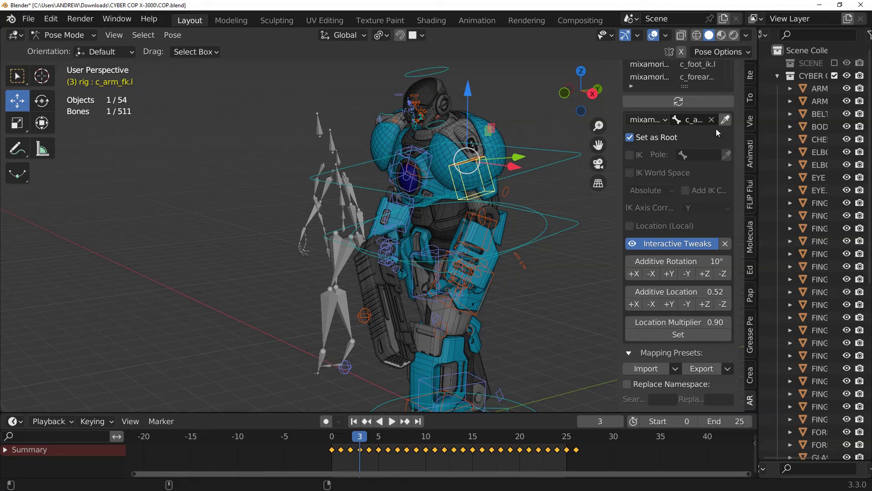
pyautogui.click(705, 273)
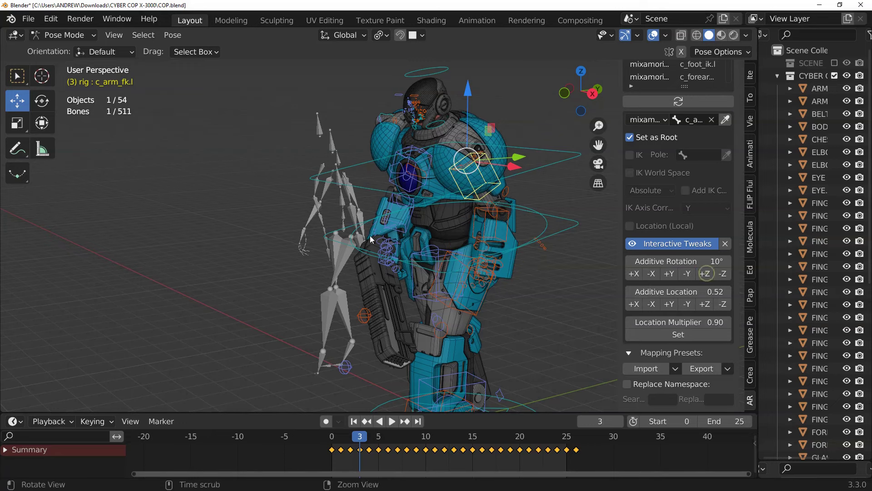
pyautogui.moveTo(370, 236); pyautogui.dragTo(561, 212, button='middle')
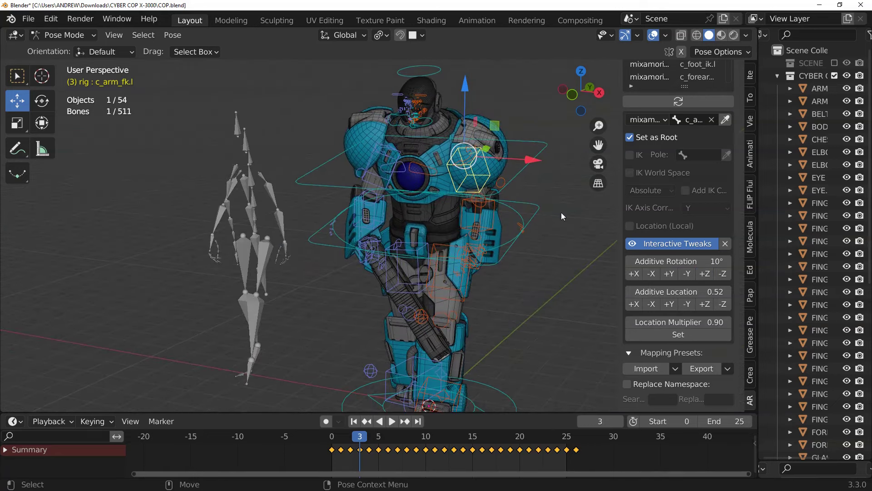
pyautogui.click(642, 274)
pyautogui.click(642, 273)
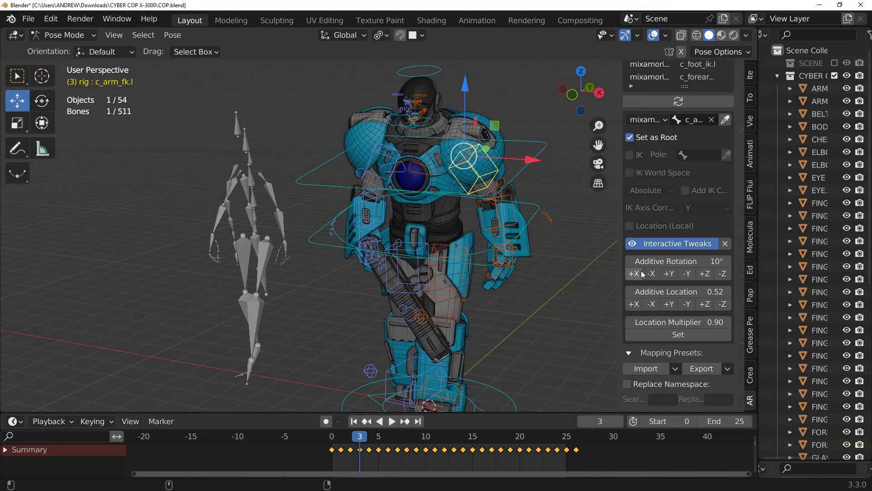
pyautogui.click(653, 274)
# - Assign c_hand_fk.r as the target and adjust its additive rotation in 10° increments about the X, -Y and Z axes
pyautogui.scroll(6, 409, 226)
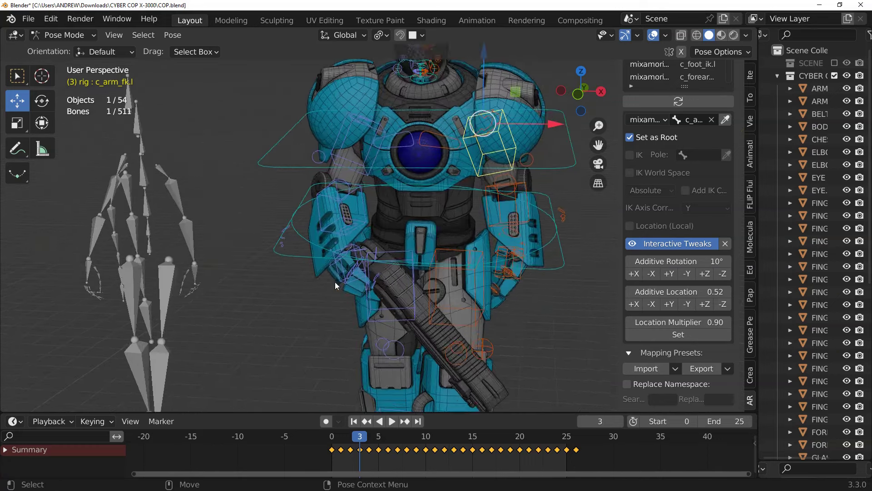
pyautogui.scroll(5, 330, 265)
pyautogui.click(279, 337)
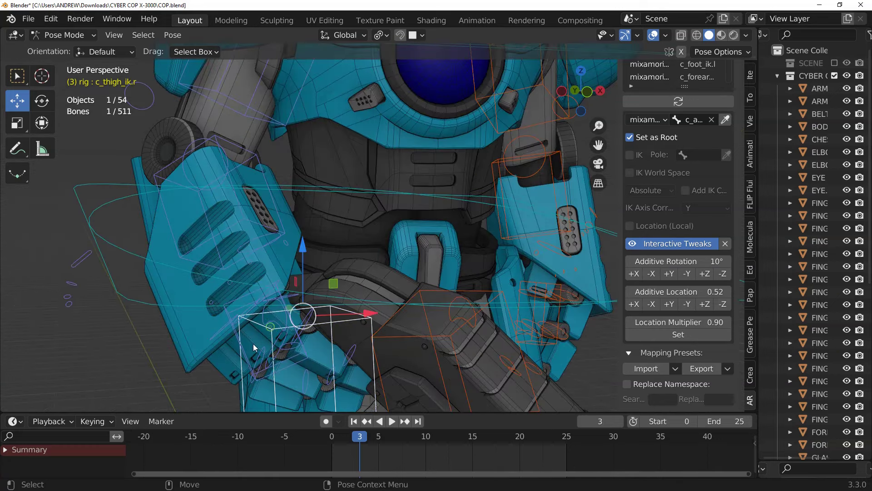
pyautogui.click(256, 368)
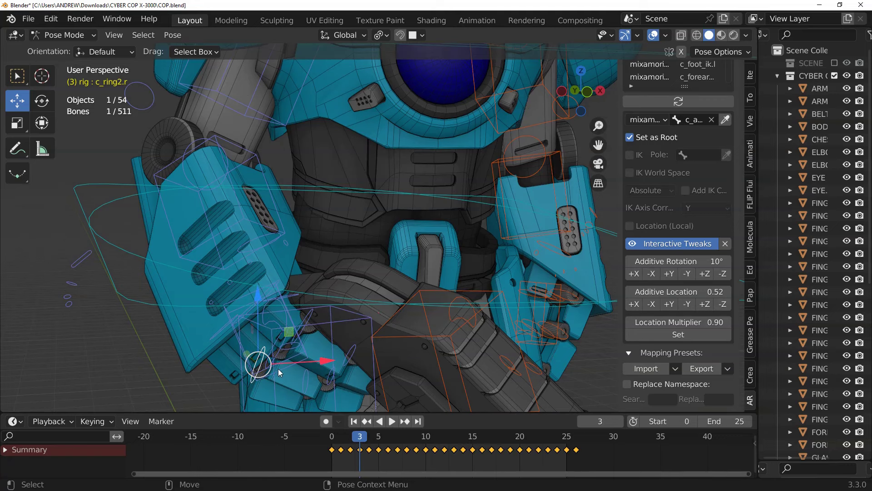
pyautogui.click(279, 373)
pyautogui.scroll(-8, 272, 298)
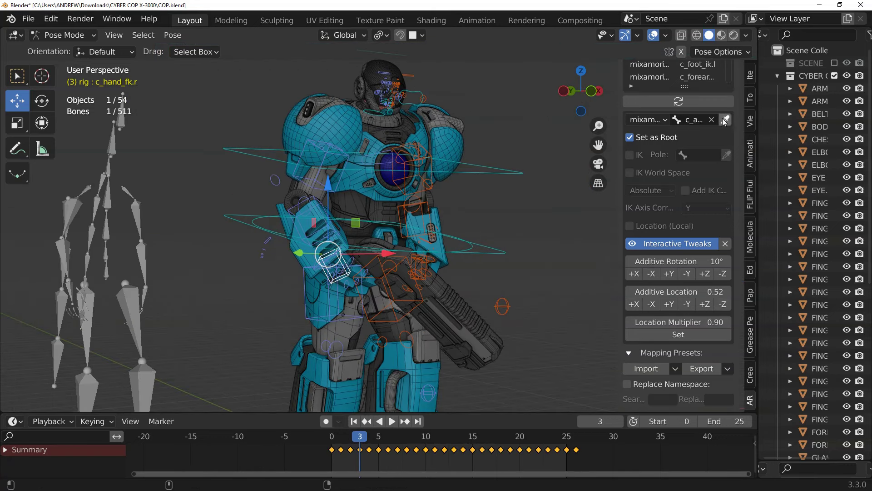
pyautogui.click(725, 121)
pyautogui.click(634, 273)
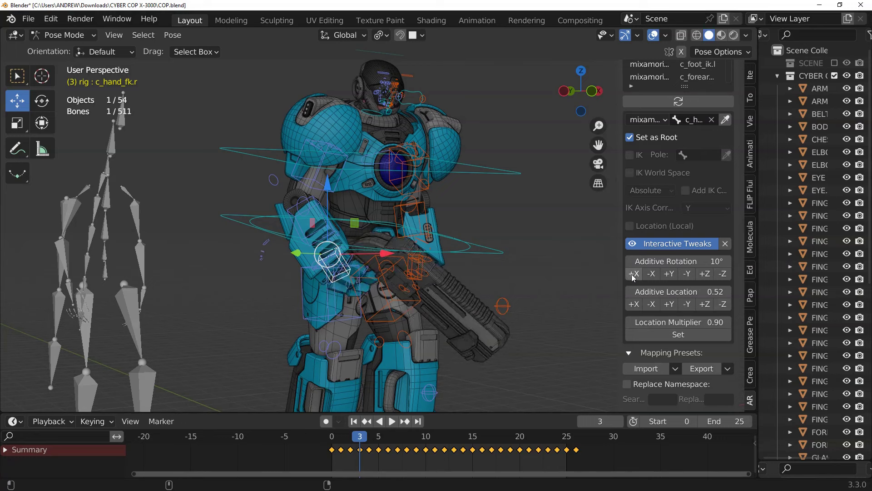
pyautogui.click(651, 274)
pyautogui.click(687, 274)
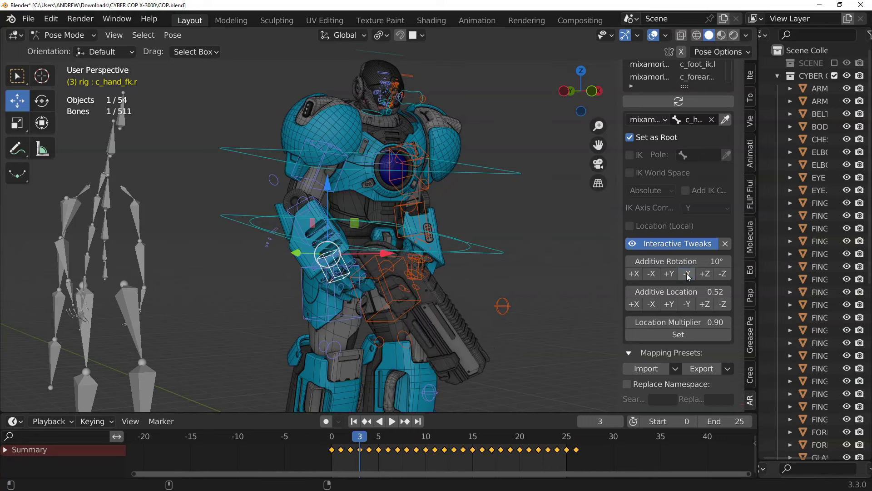
pyautogui.click(687, 274)
pyautogui.click(714, 275)
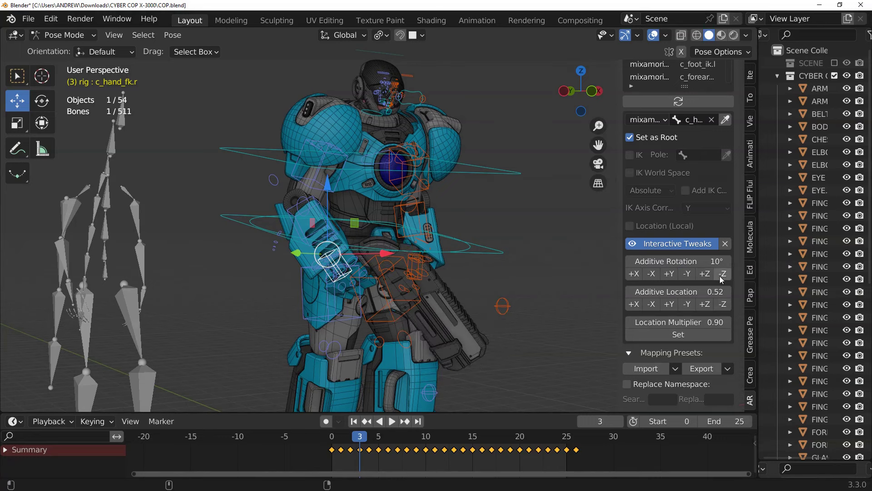
# - Reassign c_arm_fk.r as the target and rotate it 10° about +X to move the gun arm away from the body
pyautogui.moveTo(498, 261); pyautogui.dragTo(399, 272, button='middle')
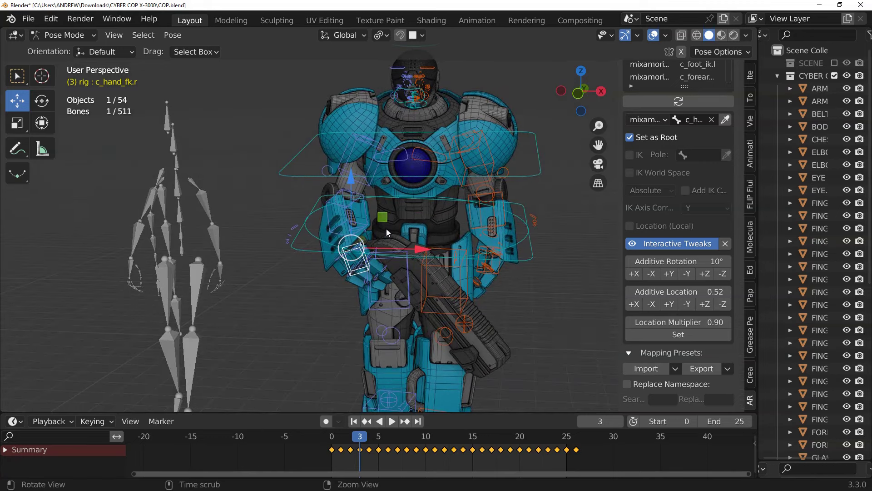
pyautogui.moveTo(386, 228); pyautogui.dragTo(353, 200, button='middle')
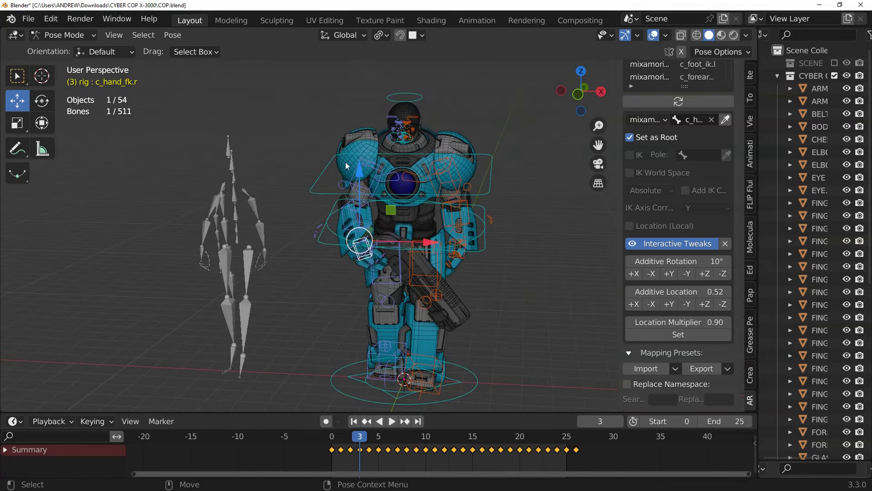
pyautogui.click(367, 163)
pyautogui.click(367, 163)
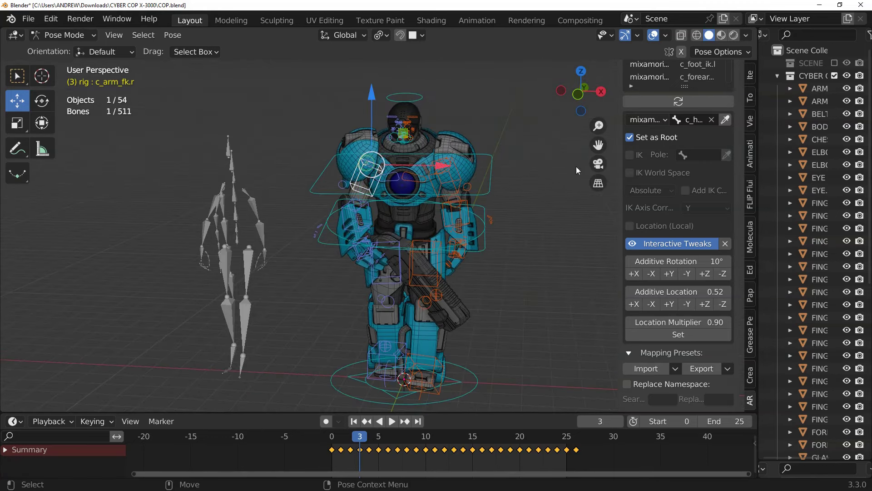
pyautogui.click(635, 274)
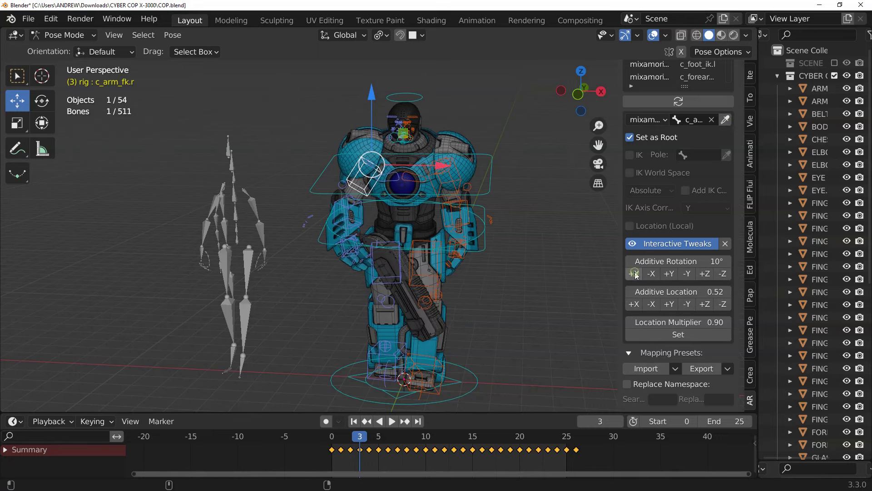
# - Play the walk to check the gun arm from the front and side, and stop it at frame 13
pyautogui.press('space')
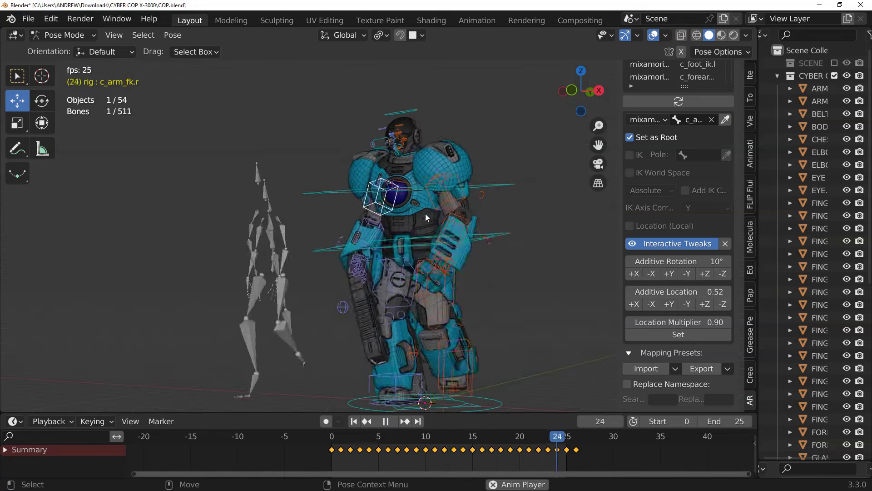
pyautogui.moveTo(420, 211); pyautogui.dragTo(290, 222, button='middle')
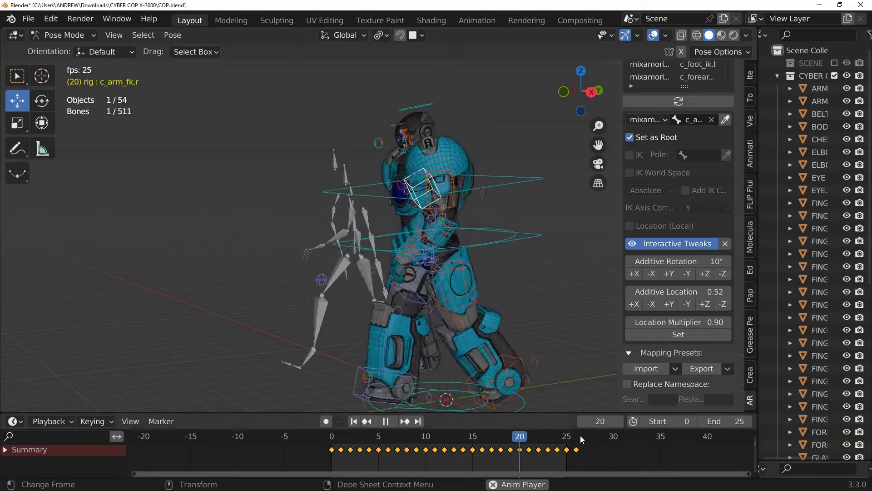
pyautogui.moveTo(292, 288); pyautogui.dragTo(386, 294, button='middle')
pyautogui.press('space')
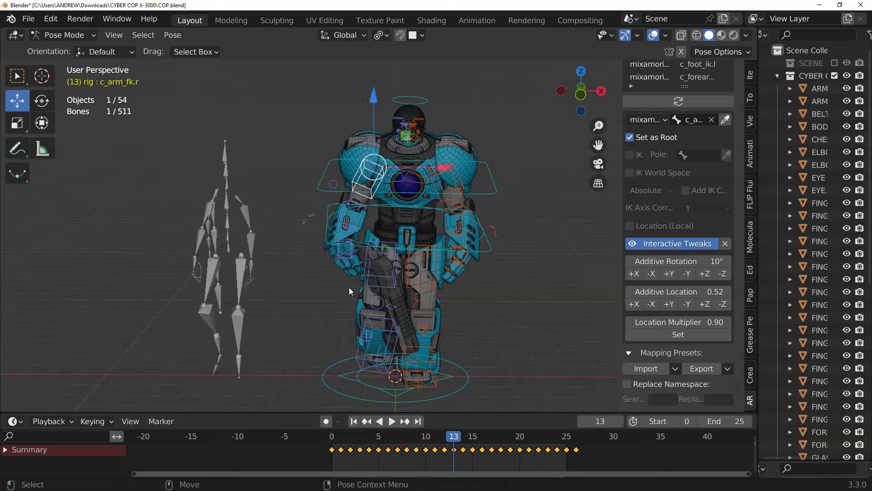
# - At frame 13, assign c_hand_fk.r as the target and test 10° additive rotations about the Y and Z axes in both directions
pyautogui.scroll(4, 318, 291)
pyautogui.moveTo(255, 298); pyautogui.dragTo(331, 263, button='middle')
pyautogui.scroll(3, 350, 247)
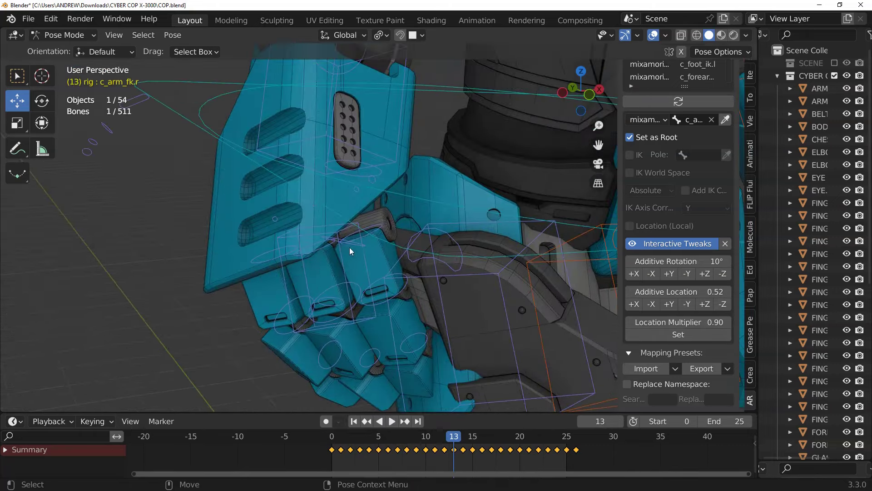
pyautogui.click(344, 234)
pyautogui.scroll(-6, 346, 235)
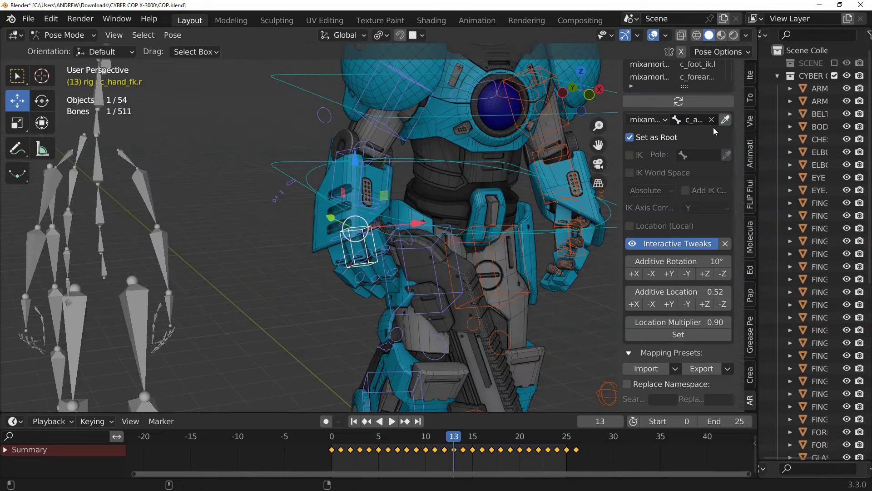
pyautogui.click(670, 274)
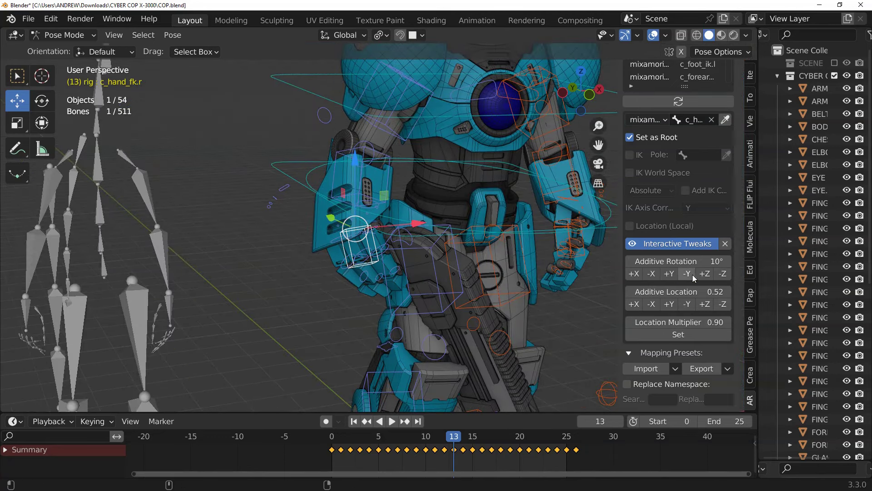
pyautogui.click(689, 273)
pyautogui.click(716, 273)
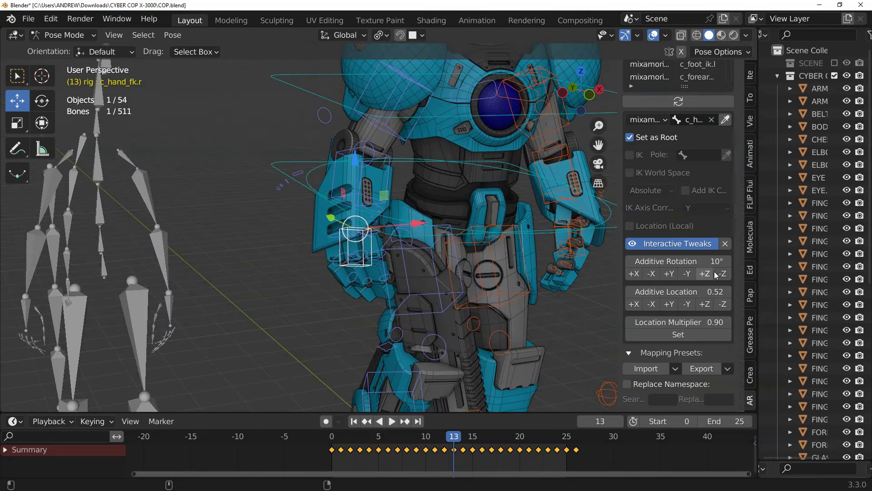
pyautogui.click(718, 274)
pyautogui.click(705, 274)
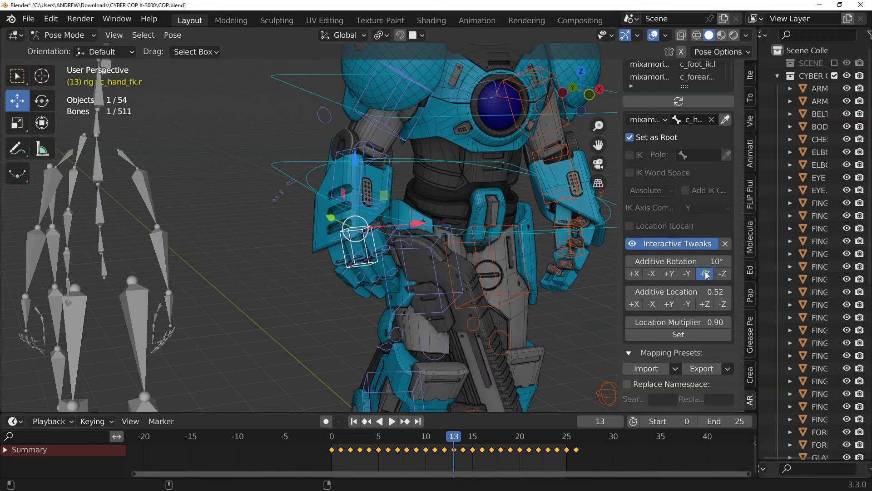
# - Test c_hand_fk.r's additive rotation about X in both directions and turn the hand in 10° increments about +Y
pyautogui.click(633, 274)
pyautogui.click(651, 274)
pyautogui.click(670, 274)
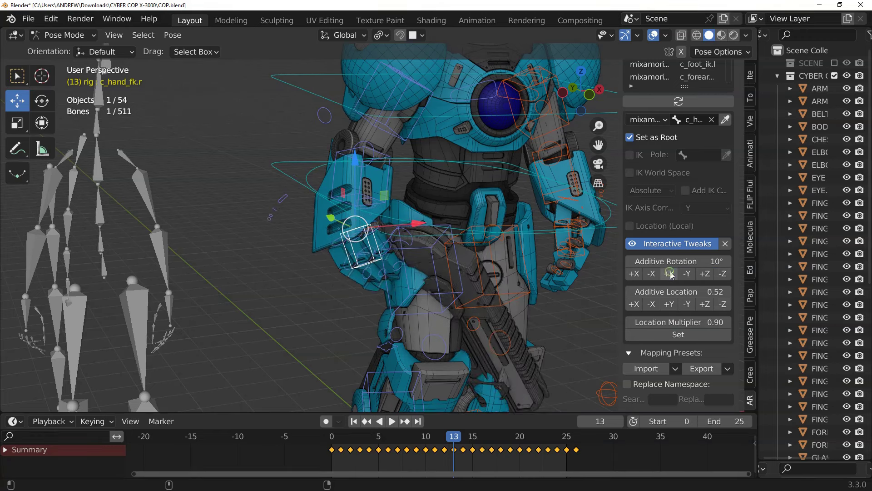
pyautogui.click(671, 274)
# - Refine c_hand_fk.r's additive rotation in 10° increments about Z and X, ending with turns about -Z and +X
pyautogui.scroll(6, 438, 273)
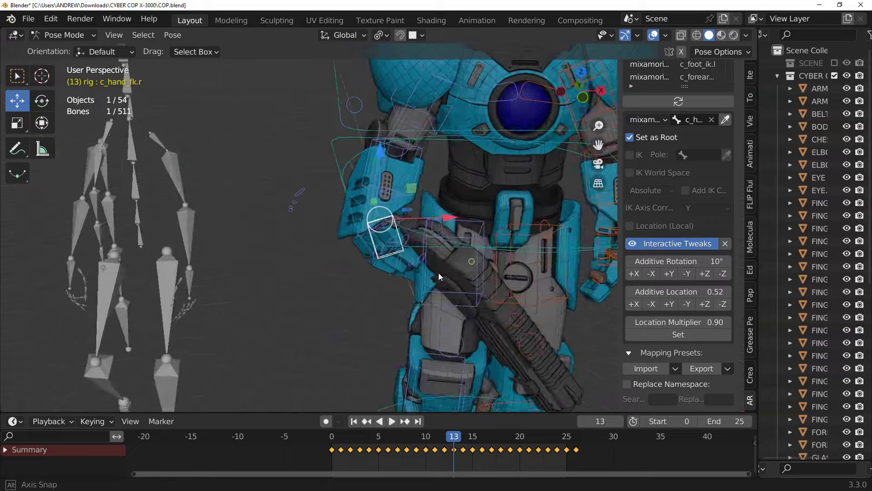
pyautogui.scroll(4, 402, 267)
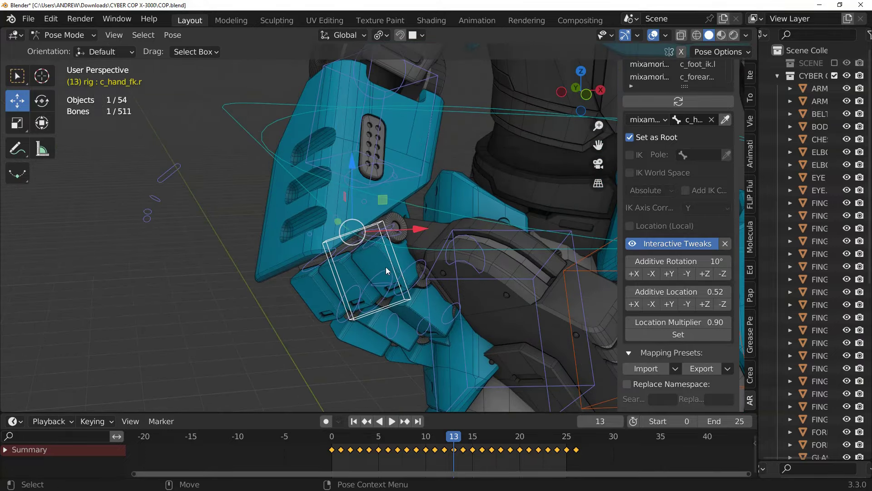
pyautogui.click(705, 274)
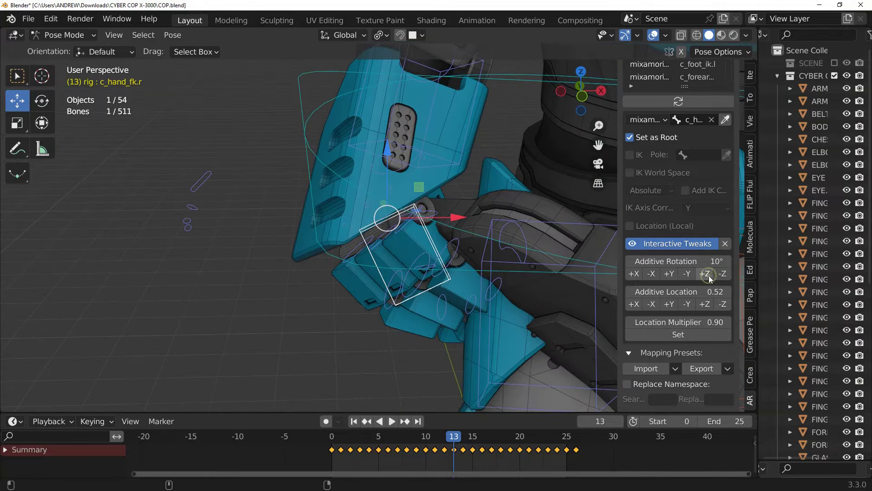
pyautogui.click(723, 275)
pyautogui.click(634, 274)
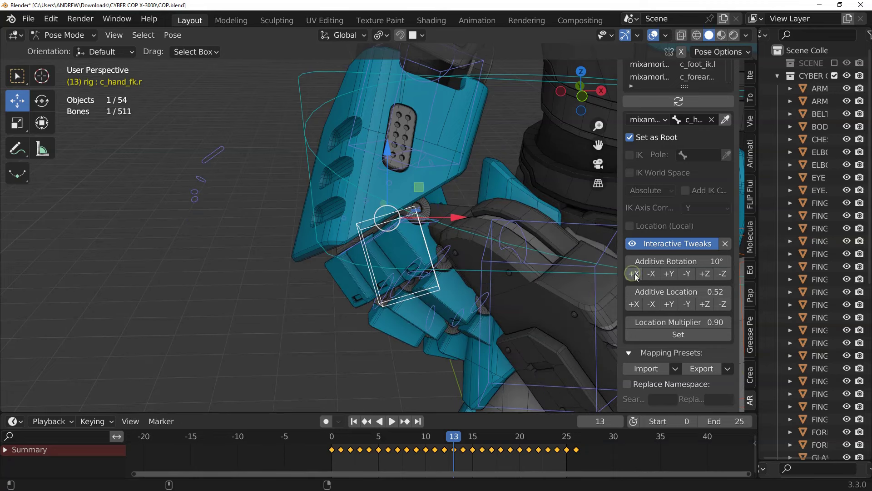
pyautogui.click(648, 275)
pyautogui.click(704, 277)
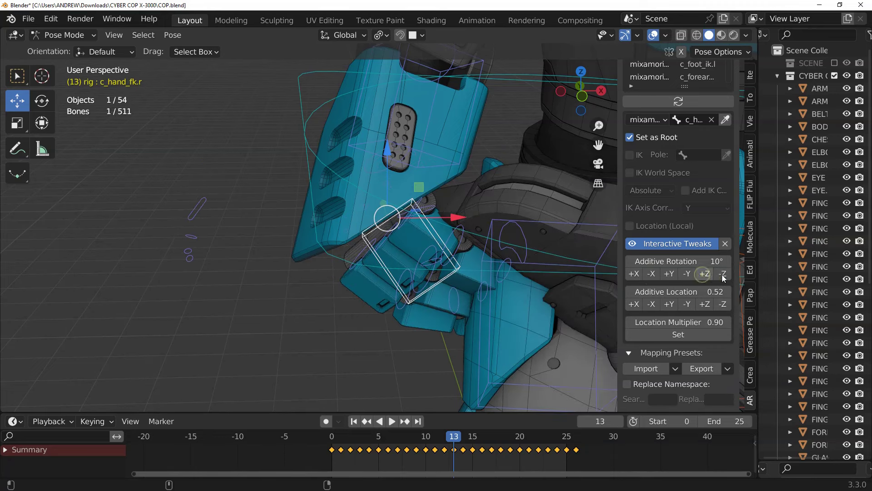
pyautogui.click(725, 274)
pyautogui.click(724, 274)
pyautogui.click(724, 274)
pyautogui.moveTo(422, 216); pyautogui.dragTo(507, 201, button='middle')
pyautogui.click(634, 273)
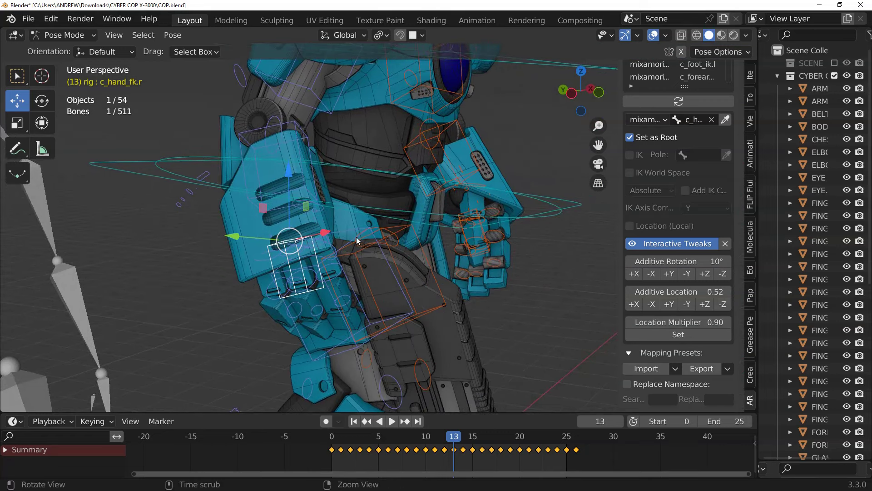
pyautogui.moveTo(357, 238); pyautogui.dragTo(296, 219, button='middle')
pyautogui.click(405, 285)
pyautogui.scroll(2, 372, 269)
pyautogui.keyDown('alt'); pyautogui.moveTo(322, 162); pyautogui.dragTo(306, 149); pyautogui.keyUp('alt')
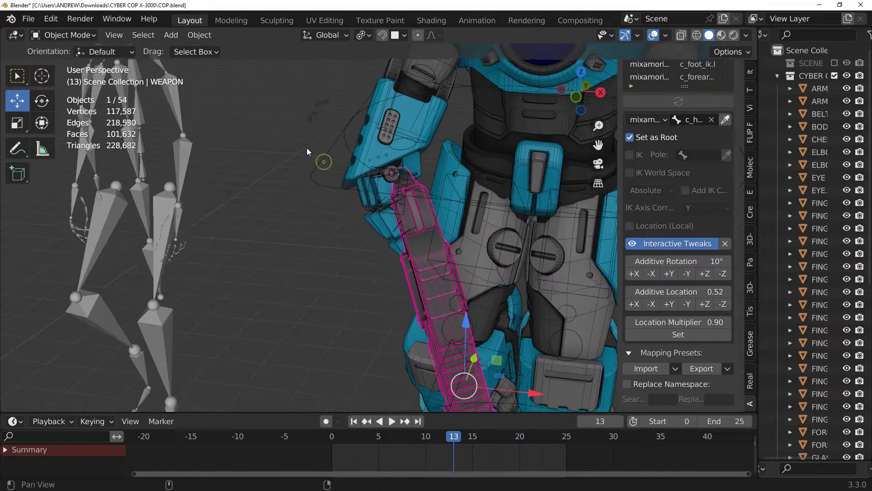
pyautogui.keyDown('alt'); pyautogui.moveTo(306, 148); pyautogui.dragTo(317, 209, button='middle'); pyautogui.keyUp('alt')
pyautogui.click(319, 209)
pyautogui.keyDown('alt'); pyautogui.moveTo(303, 198); pyautogui.dragTo(289, 195); pyautogui.keyUp('alt')
# - Assign c_forearm_fk.r as the target, try a 10° +X additive rotation, and reverse it with -X
pyautogui.click(369, 169)
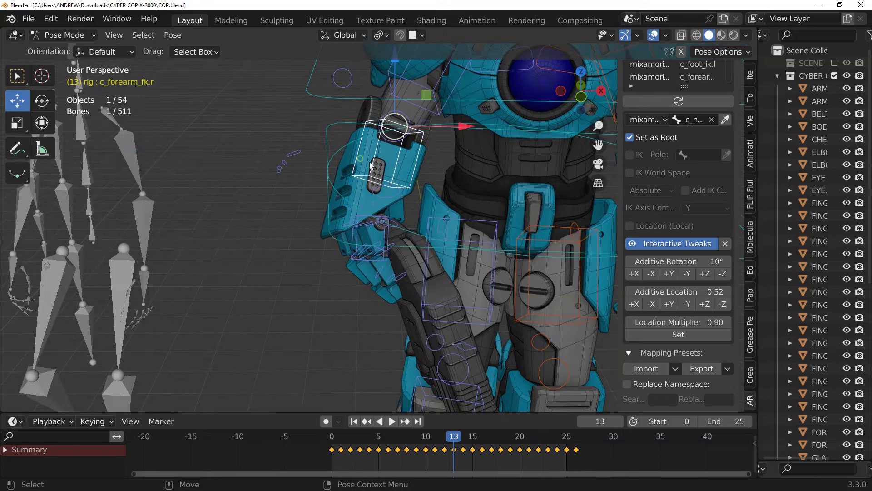
pyautogui.moveTo(370, 161); pyautogui.dragTo(383, 178, button='middle')
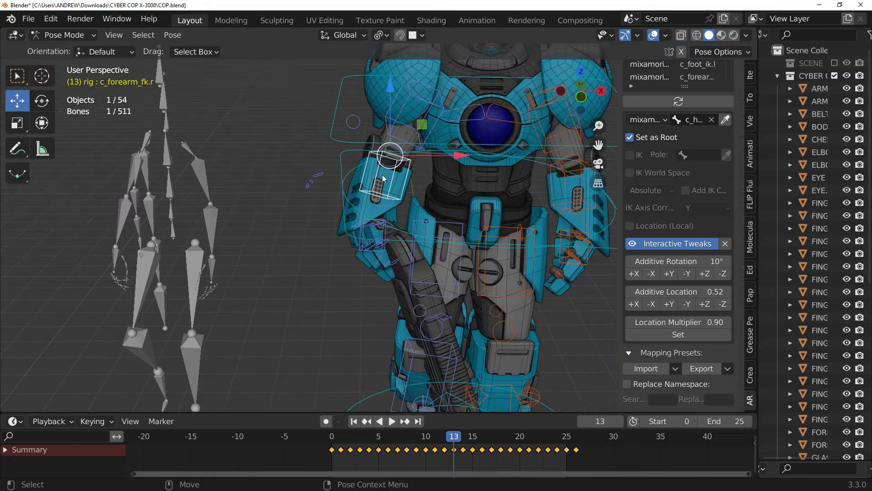
pyautogui.click(638, 278)
pyautogui.moveTo(583, 247); pyautogui.dragTo(643, 227, button='middle')
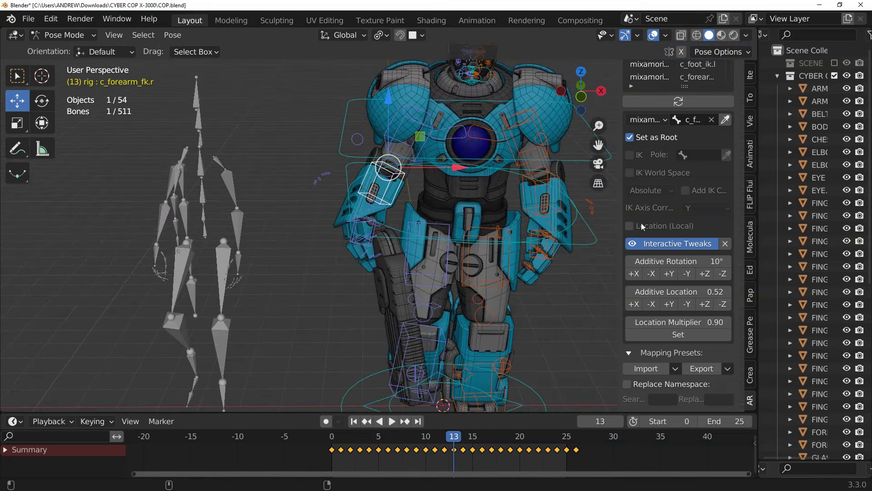
pyautogui.click(651, 274)
# - Assign c_arm_fk.r as the target, rotate it 10° about +X, and play the walk
pyautogui.click(417, 131)
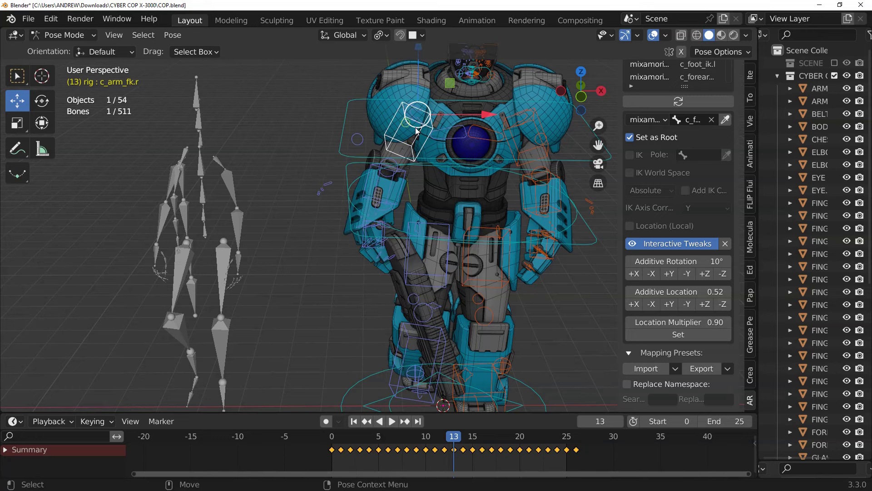
pyautogui.click(635, 274)
pyautogui.moveTo(481, 192); pyautogui.dragTo(393, 183, button='middle')
pyautogui.press('space')
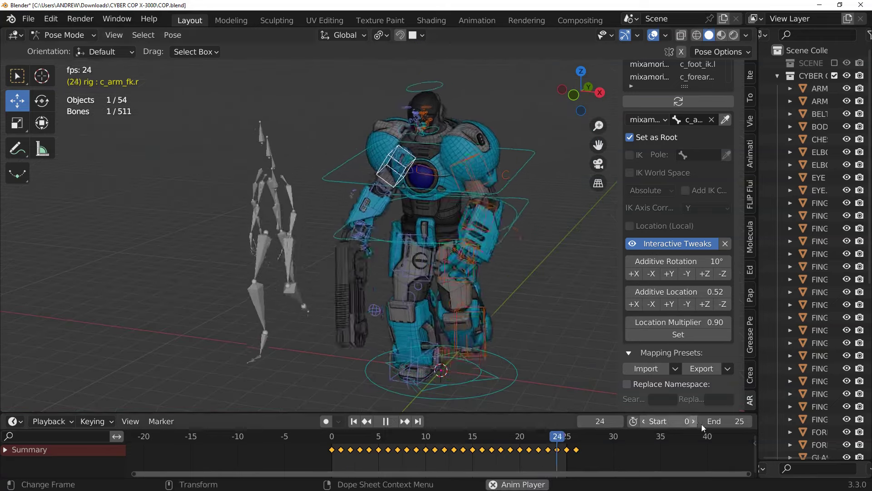
# - Try a playback start frame of 1, inspect the looping walk around the shoulders, stop it, and jump to the first frame
pyautogui.click(693, 421)
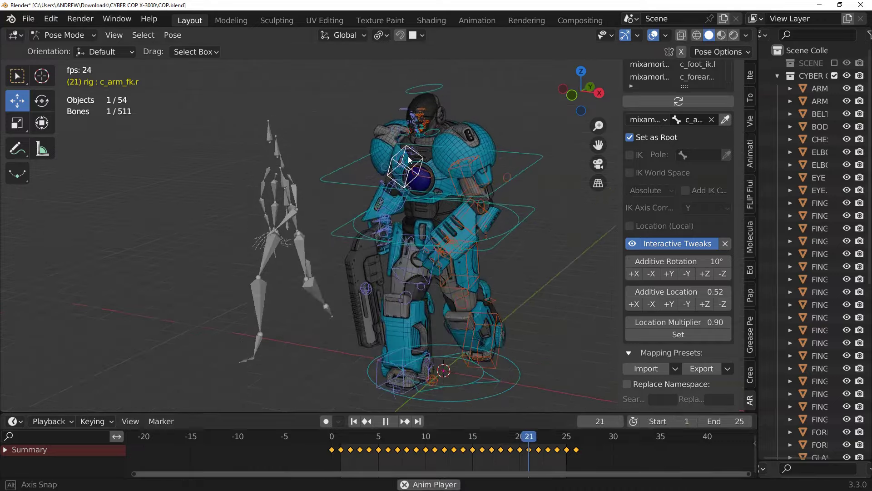
pyautogui.scroll(6, 325, 150)
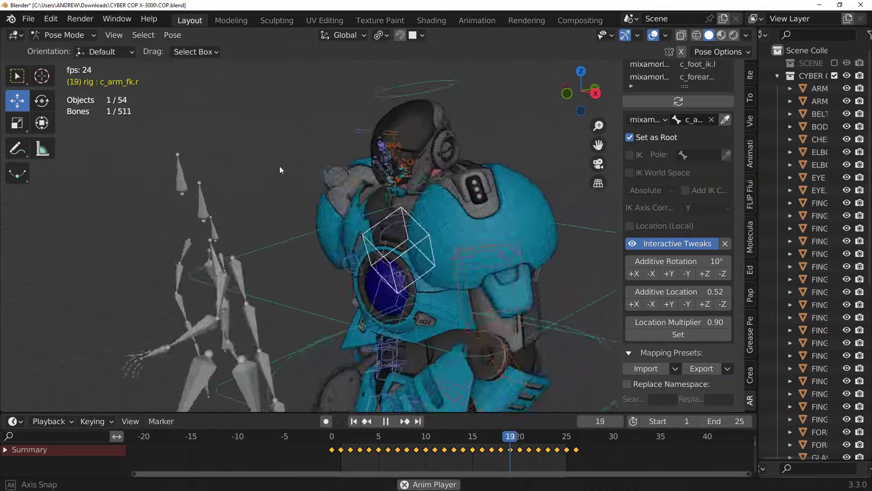
pyautogui.moveTo(280, 165); pyautogui.dragTo(333, 155, button='middle')
pyautogui.scroll(-3, 329, 149)
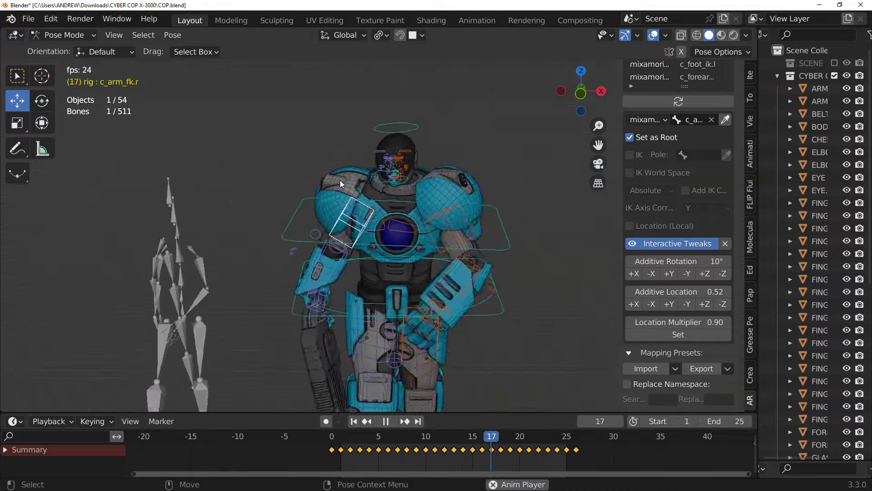
pyautogui.press('space')
pyautogui.moveTo(399, 208); pyautogui.dragTo(392, 211, button='middle')
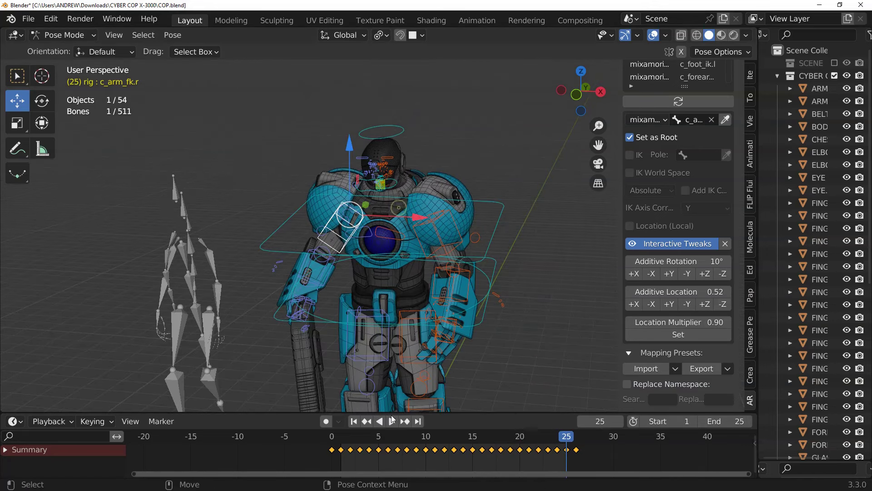
pyautogui.click(353, 424)
pyautogui.moveTo(381, 248); pyautogui.dragTo(397, 240, button='middle')
pyautogui.keyDown('shift'); pyautogui.moveTo(397, 291); pyautogui.dragTo(376, 214, button='middle'); pyautogui.keyUp('shift')
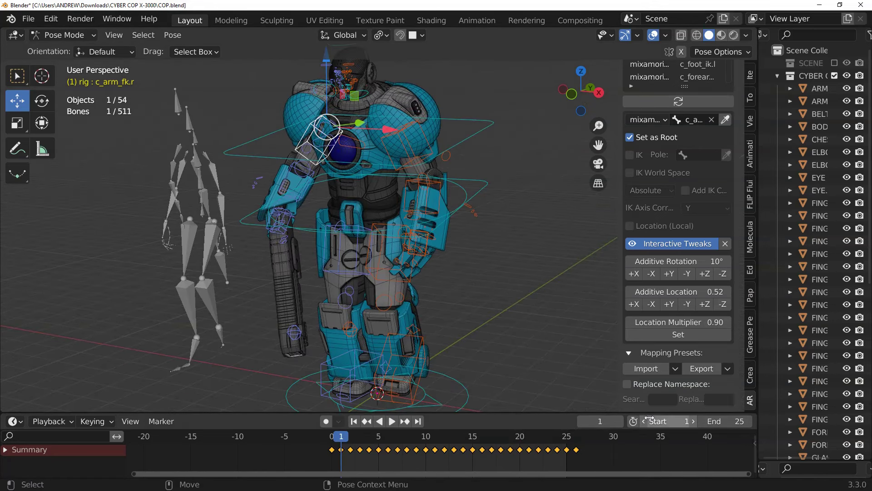
# - Set the playback start frame to 0 and go to frame 0
pyautogui.click(646, 422)
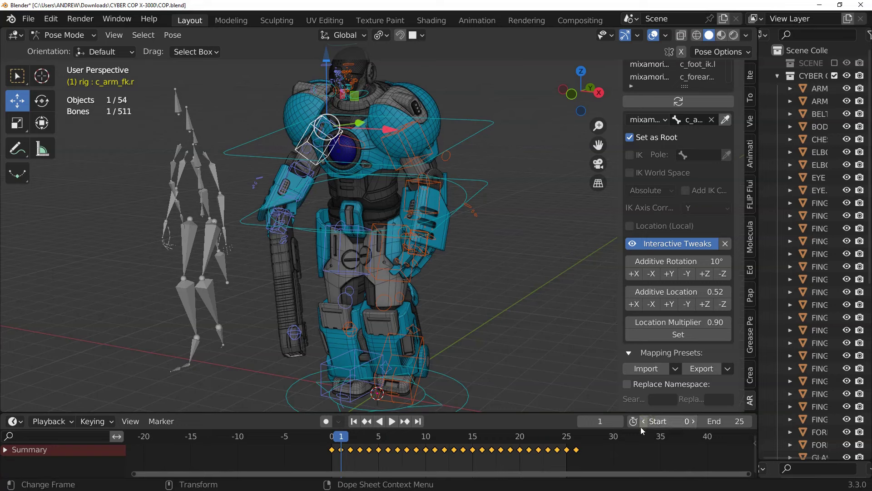
pyautogui.press('Escape')
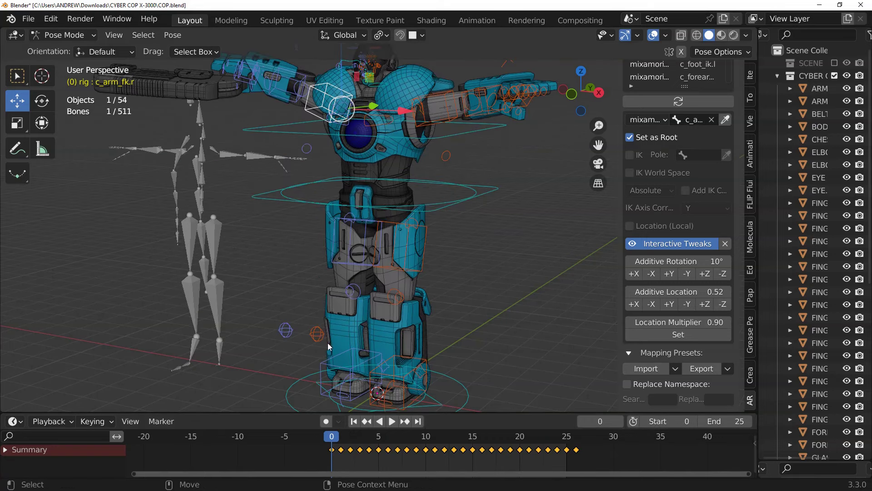
# - Display the robot's left hand in wireframe with X-ray turned off
pyautogui.moveTo(328, 342); pyautogui.dragTo(365, 200, button='middle')
pyautogui.scroll(5, 365, 200)
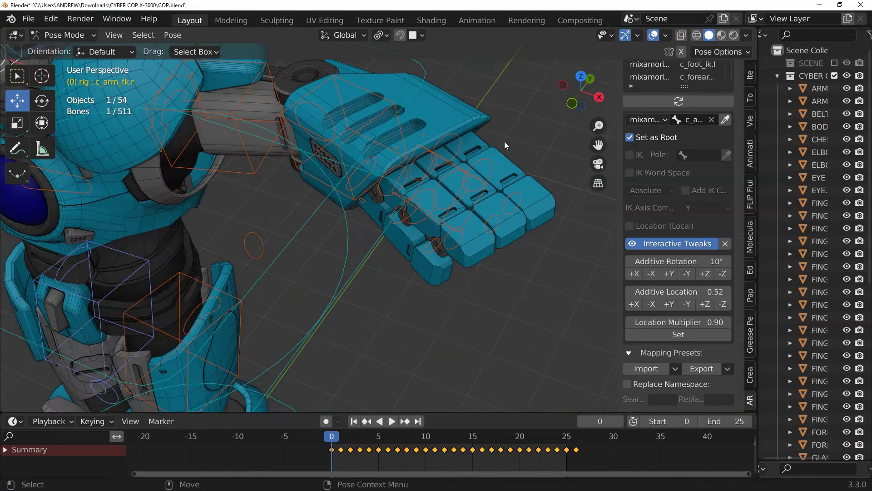
pyautogui.moveTo(495, 118); pyautogui.dragTo(489, 135, button='middle')
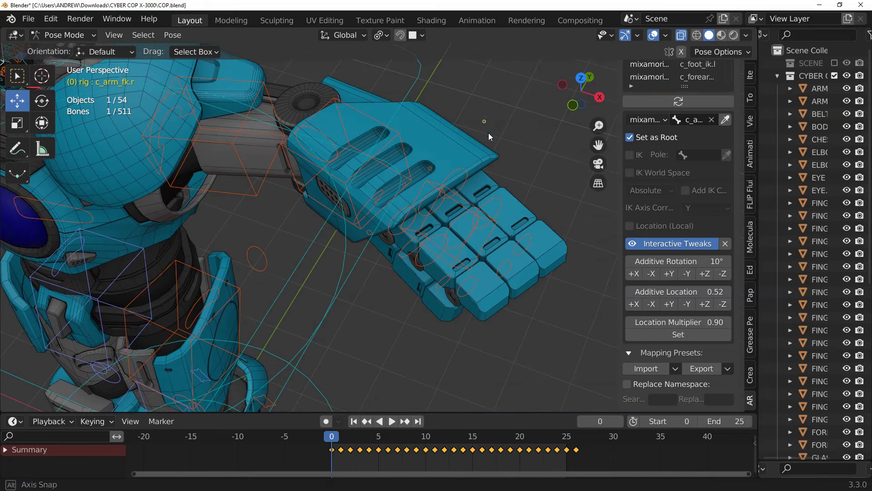
pyautogui.click(700, 35)
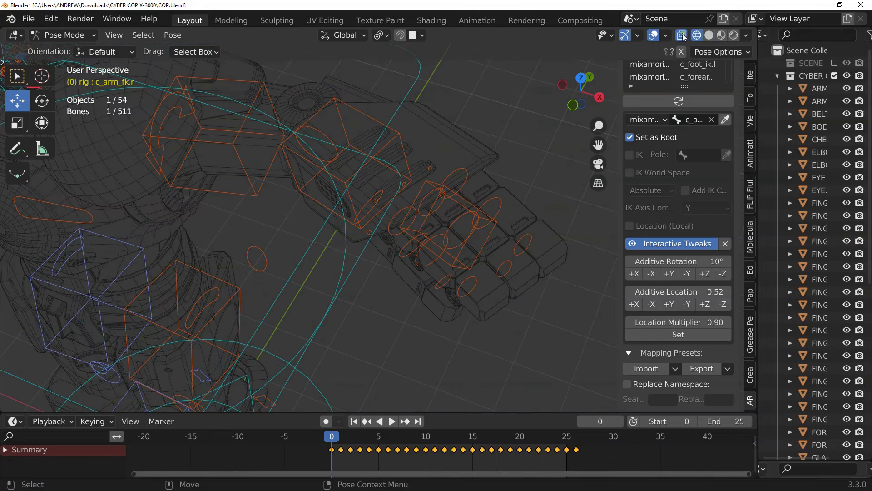
# - Select all twelve left-hand index, middle, ring and thumb controls and delete their keyframes
pyautogui.scroll(2, 527, 176)
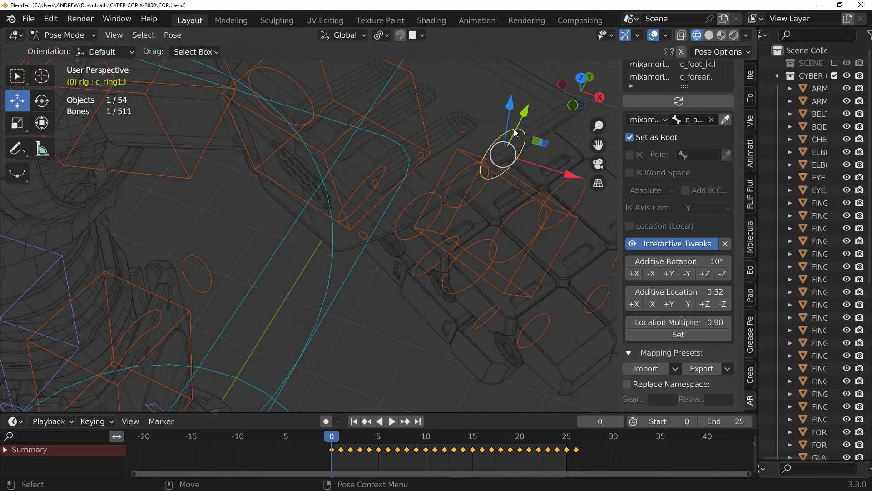
pyautogui.keyDown('shift'); pyautogui.click(423, 194); pyautogui.keyUp('shift')
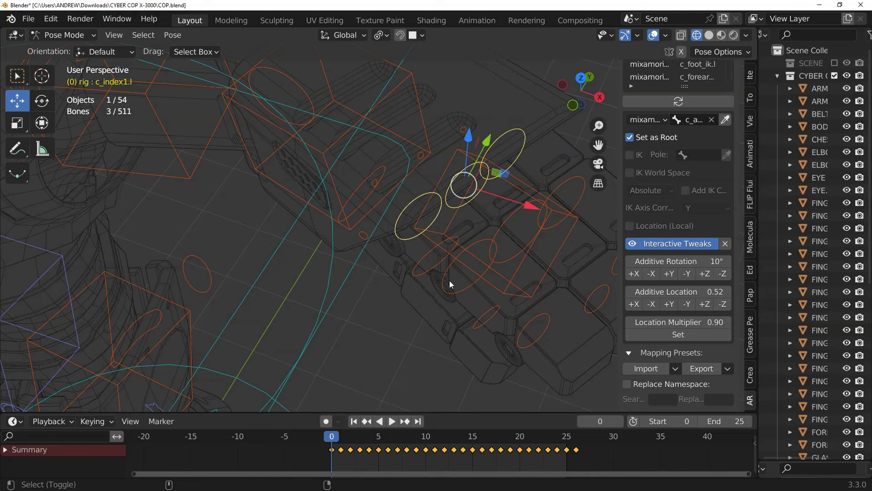
pyautogui.keyDown('shift'); pyautogui.click(563, 185); pyautogui.keyUp('shift')
pyautogui.keyDown('shift'); pyautogui.moveTo(528, 215); pyautogui.dragTo(400, 193, button='middle'); pyautogui.keyUp('shift')
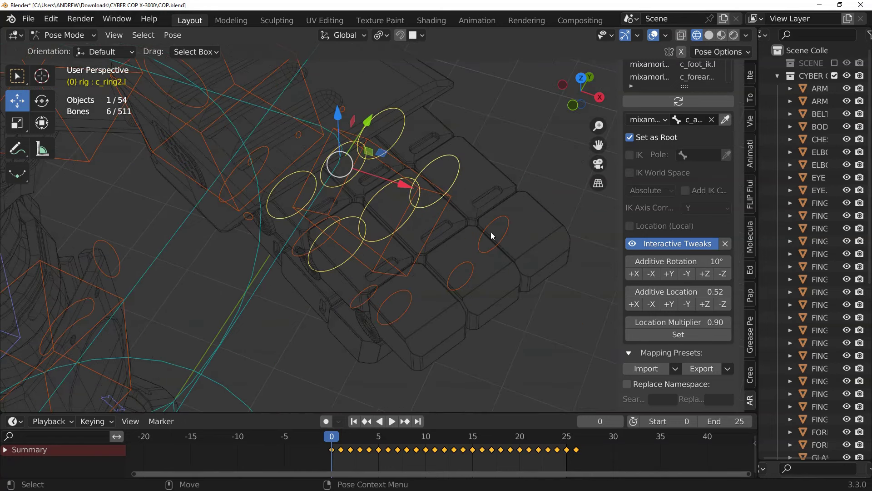
pyautogui.keyDown('shift'); pyautogui.click(459, 262); pyautogui.keyUp('shift')
pyautogui.keyDown('shift'); pyautogui.click(363, 298); pyautogui.keyUp('shift')
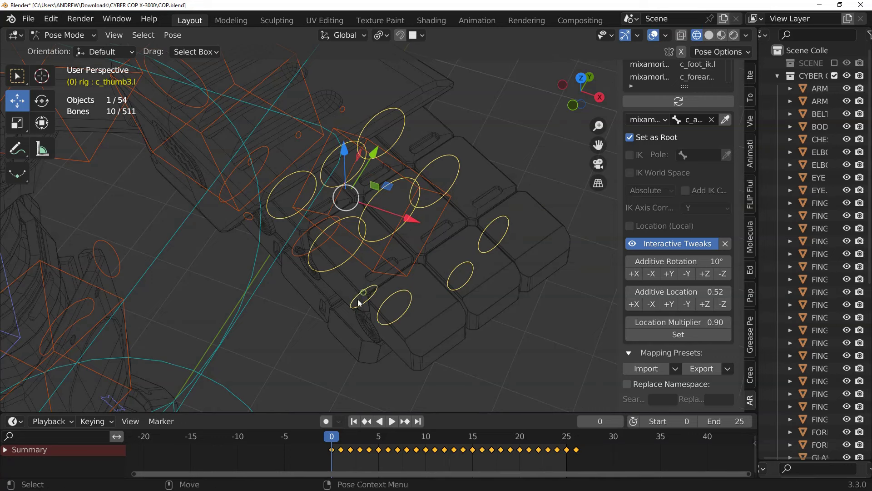
pyautogui.moveTo(358, 299); pyautogui.dragTo(375, 260, button='middle')
pyautogui.keyDown('shift'); pyautogui.click(387, 240); pyautogui.keyUp('shift')
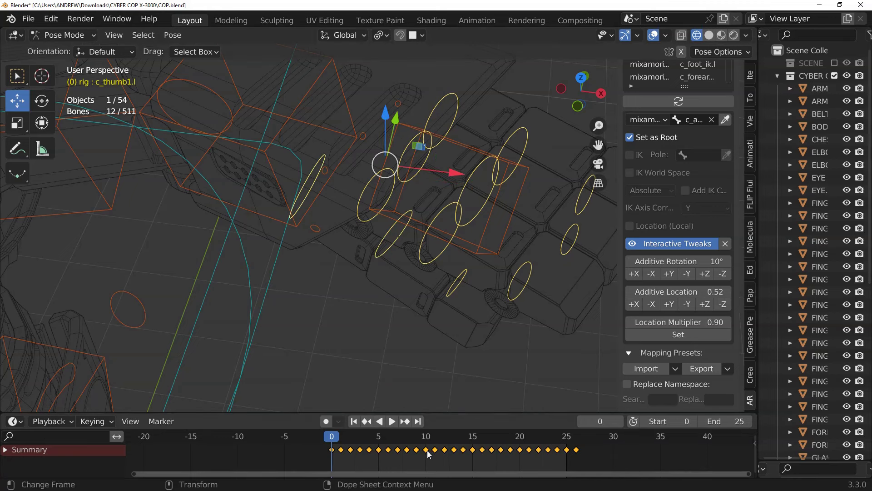
# - Rotate the second and third joint controls of the left ring, middle and index fingers together to curl the fingers, hiding overlays while posing
pyautogui.scroll(-2, 419, 299)
pyautogui.moveTo(405, 306); pyautogui.dragTo(384, 293, button='middle')
pyautogui.scroll(3, 383, 275)
pyautogui.click(412, 214)
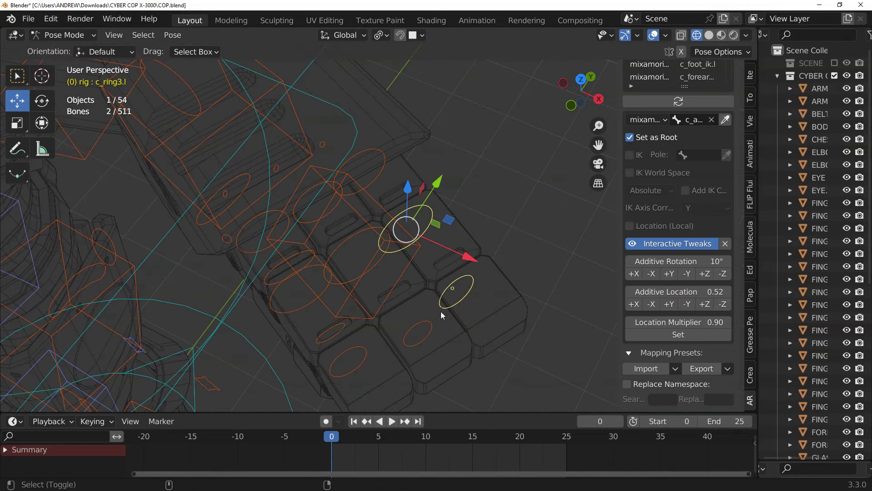
pyautogui.keyDown('shift'); pyautogui.click(408, 332); pyautogui.keyUp('shift')
pyautogui.keyDown('shift'); pyautogui.click(340, 244); pyautogui.keyUp('shift')
pyautogui.keyDown('shift'); pyautogui.click(286, 283); pyautogui.keyUp('shift')
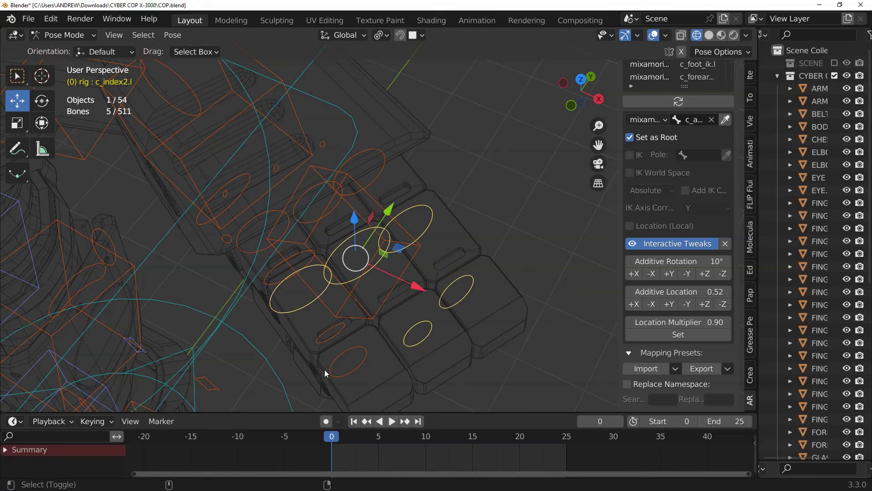
pyautogui.press('.')
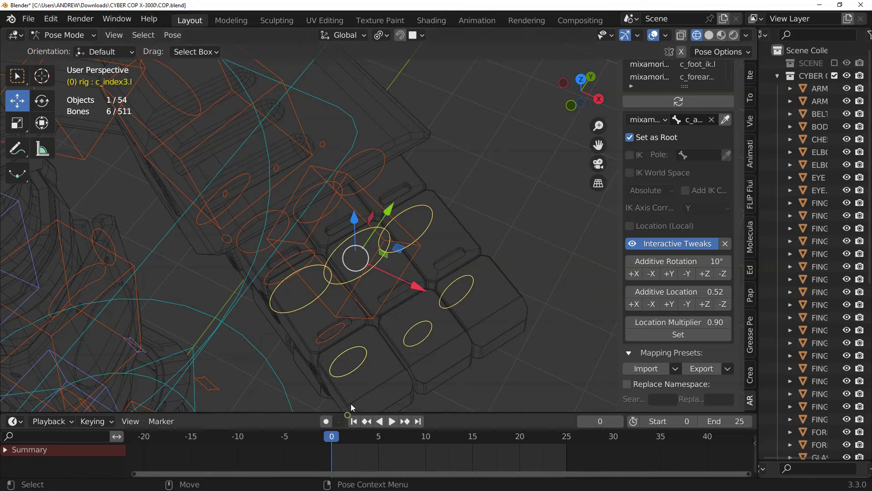
pyautogui.moveTo(472, 139); pyautogui.dragTo(437, 213, button='middle')
pyautogui.click(653, 35)
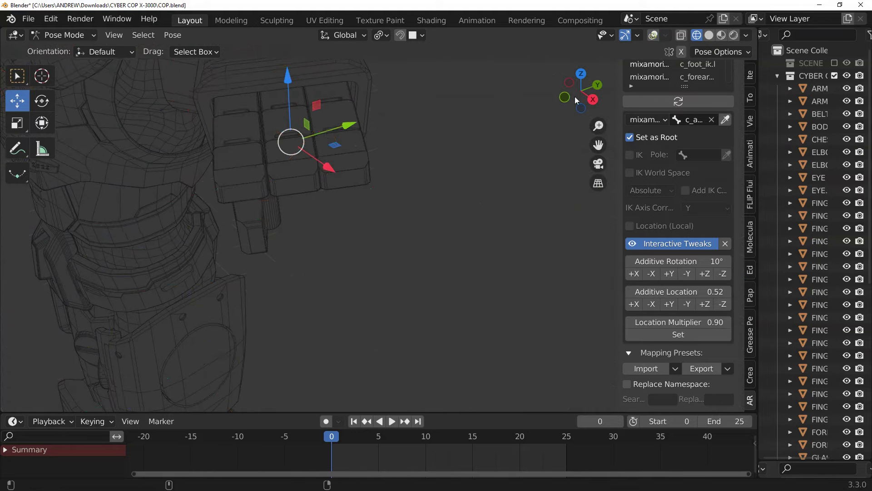
pyautogui.moveTo(574, 96); pyautogui.dragTo(457, 184, button='middle')
pyautogui.click(42, 100)
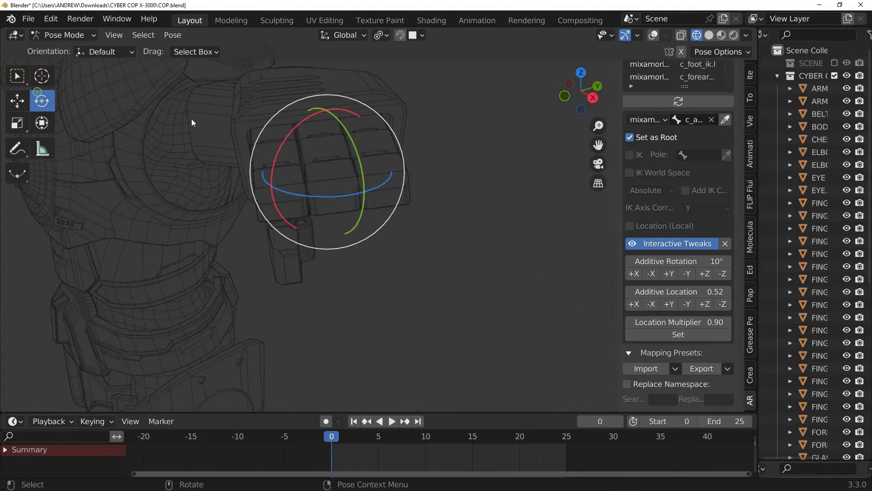
pyautogui.moveTo(318, 144); pyautogui.dragTo(319, 203)
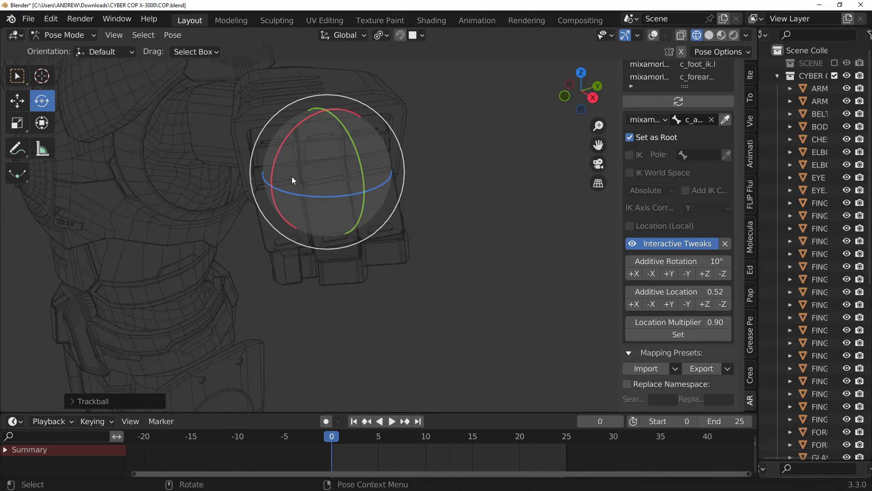
pyautogui.moveTo(259, 140); pyautogui.dragTo(288, 155)
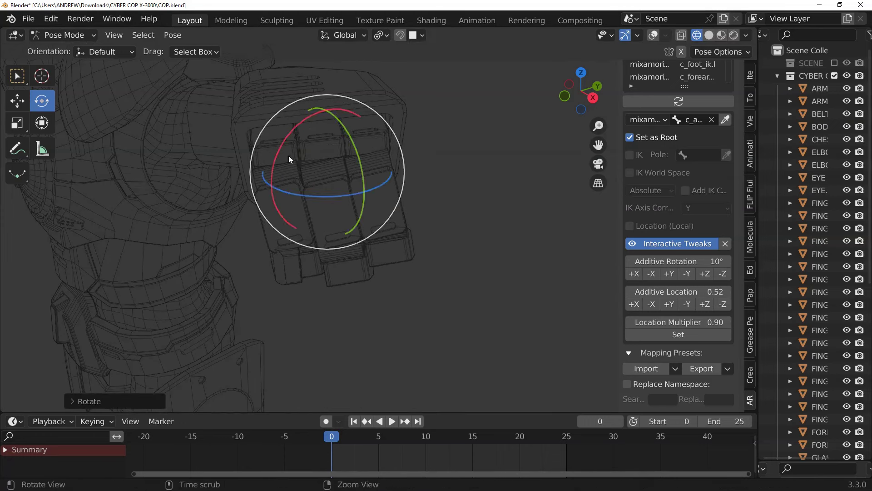
pyautogui.moveTo(288, 155); pyautogui.dragTo(377, 157, button='middle')
pyautogui.click(653, 35)
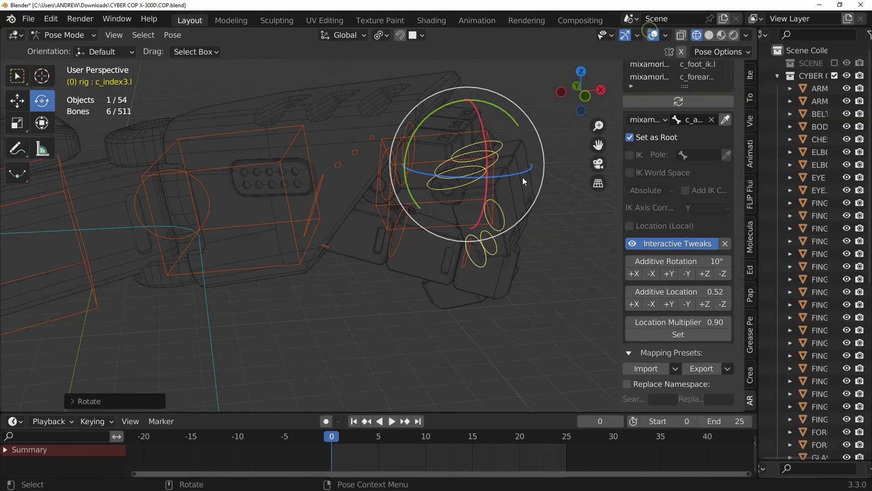
# - Rotate c_thumb1.l and c_thumb2.l to bend the left thumb in toward the curled fingers
pyautogui.click(395, 242)
pyautogui.click(309, 209)
pyautogui.moveTo(308, 209); pyautogui.dragTo(323, 209, button='middle')
pyautogui.press('r')
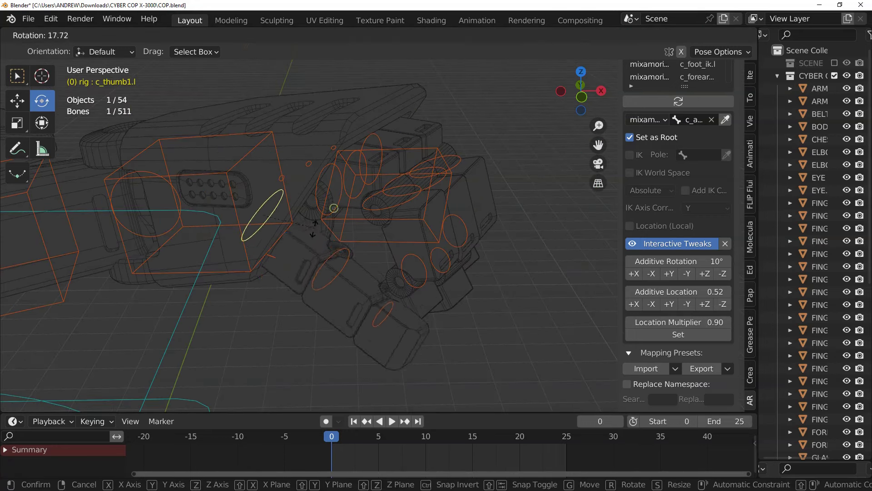
pyautogui.click(335, 276)
pyautogui.click(299, 279)
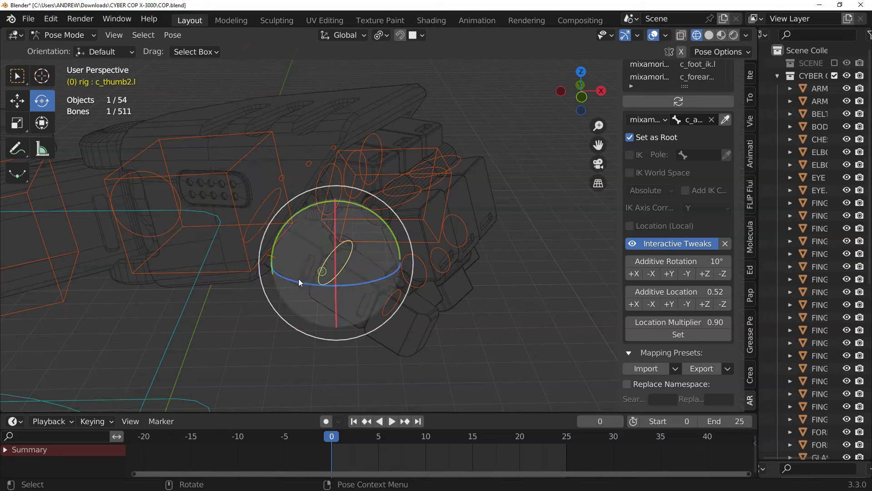
pyautogui.press('r')
pyautogui.moveTo(291, 298); pyautogui.dragTo(293, 299)
# - On the right hand, select all the ring and index finger controls plus c_middle3.r, c_thumb1.r and c_thumb3.r
pyautogui.scroll(-4, 315, 229)
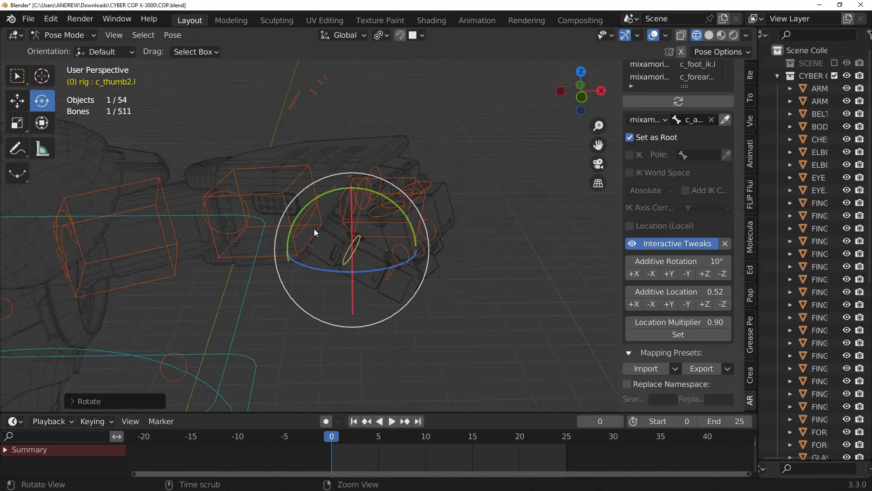
pyautogui.moveTo(314, 214); pyautogui.dragTo(315, 227, button='middle')
pyautogui.scroll(-5, 314, 228)
pyautogui.keyDown('shift'); pyautogui.moveTo(170, 279); pyautogui.dragTo(208, 250, button='middle'); pyautogui.keyUp('shift')
pyautogui.scroll(8, 285, 215)
pyautogui.click(209, 247)
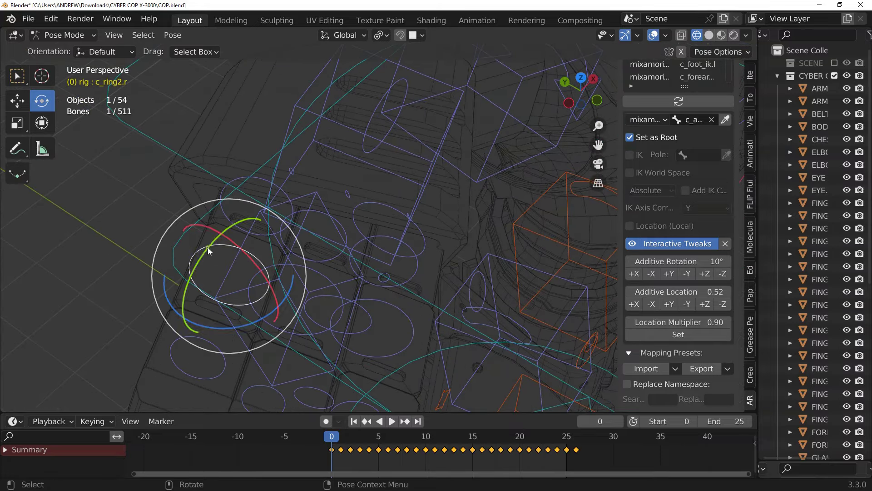
pyautogui.keyDown('shift'); pyautogui.click(243, 171); pyautogui.keyUp('shift')
pyautogui.keyDown('shift'); pyautogui.click(380, 211); pyautogui.keyUp('shift')
pyautogui.moveTo(380, 211); pyautogui.dragTo(331, 222, button='middle')
pyautogui.keyDown('shift'); pyautogui.click(228, 358); pyautogui.keyUp('shift')
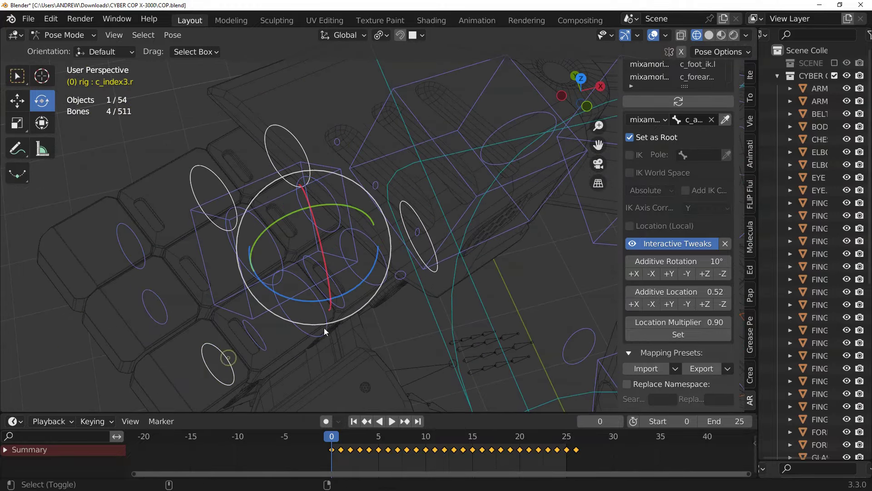
pyautogui.keyDown('shift'); pyautogui.click(323, 328); pyautogui.keyUp('shift')
pyautogui.keyDown('shift'); pyautogui.click(371, 280); pyautogui.keyUp('shift')
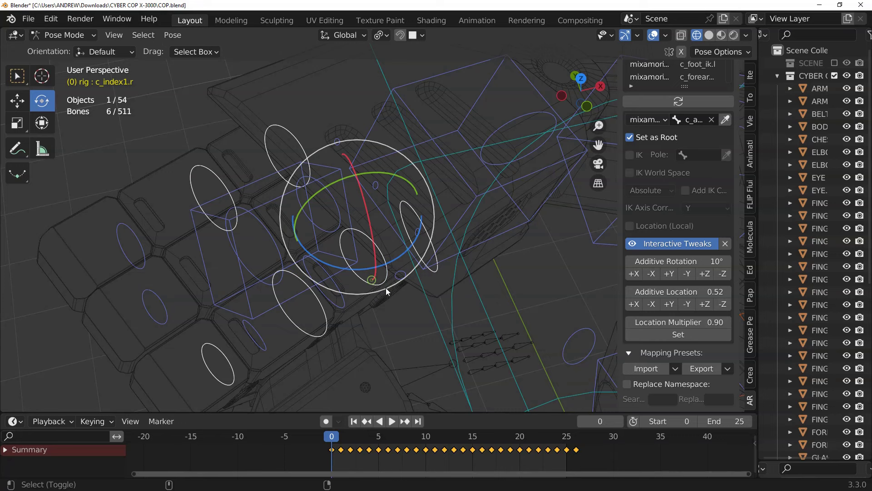
pyautogui.keyDown('shift'); pyautogui.click(163, 305); pyautogui.keyUp('shift')
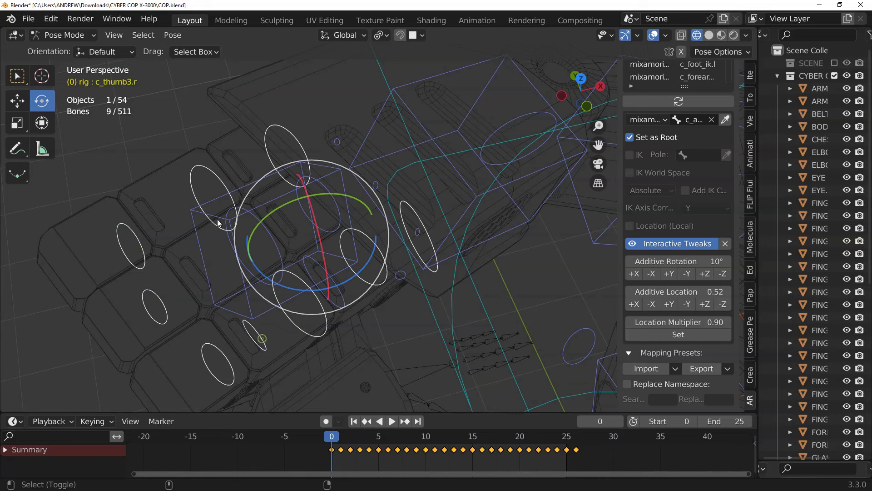
# - Add c_middle2.r to the right-hand selection, keeping the hand control c_hand_fk.r out of it
pyautogui.keyDown('shift'); pyautogui.click(271, 231); pyautogui.keyUp('shift')
pyautogui.keyDown('shift'); pyautogui.click(312, 217); pyautogui.keyUp('shift')
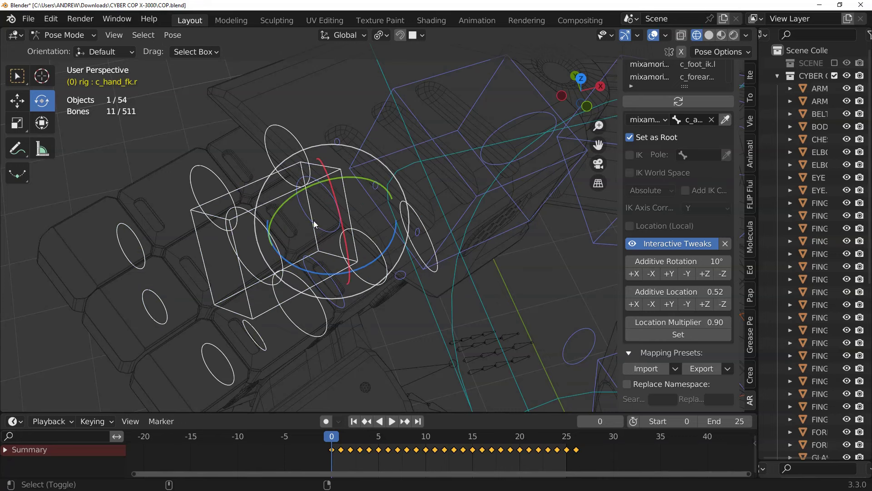
pyautogui.keyDown('shift'); pyautogui.click(314, 221); pyautogui.keyUp('shift')
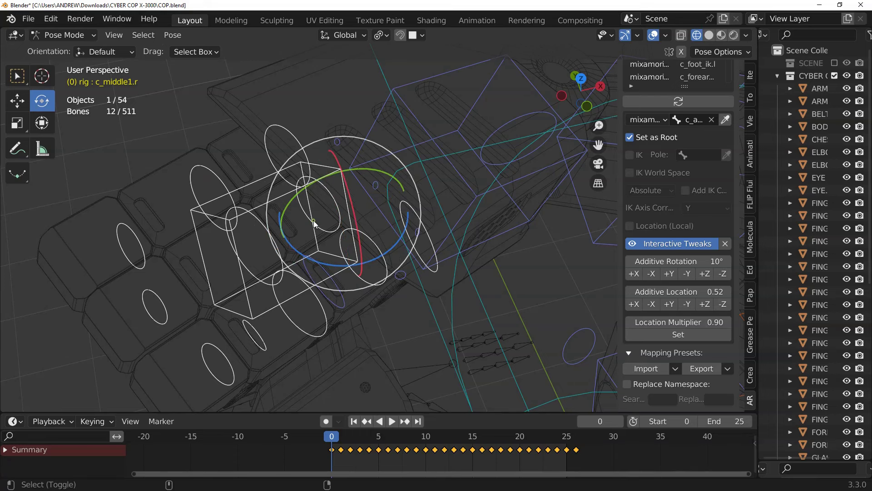
pyautogui.keyDown('shift'); pyautogui.click(299, 260); pyautogui.keyUp('shift')
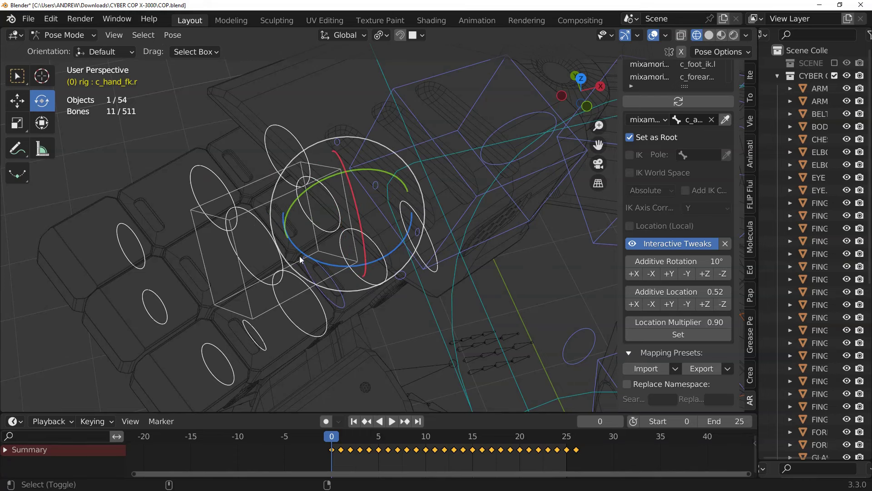
pyautogui.keyDown('shift'); pyautogui.click(272, 265); pyautogui.keyUp('shift')
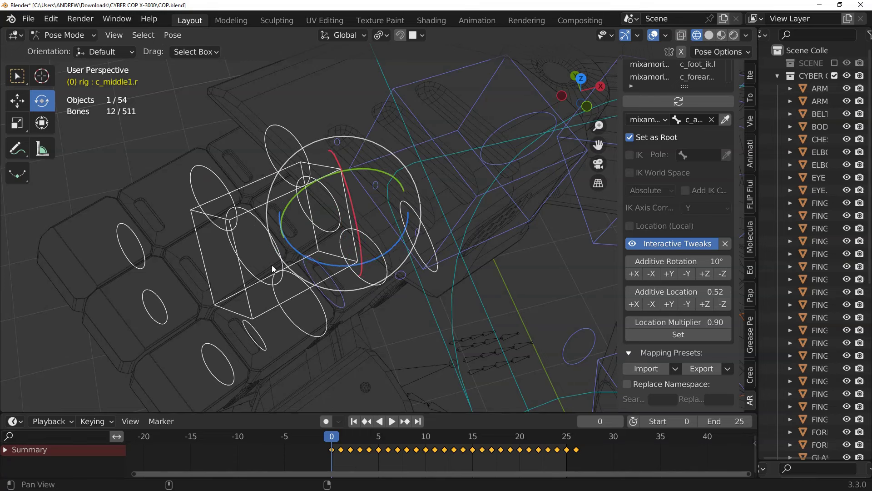
pyautogui.keyDown('shift'); pyautogui.click(272, 265); pyautogui.keyUp('shift')
pyautogui.keyDown('shift'); pyautogui.click(271, 266); pyautogui.keyUp('shift')
pyautogui.keyDown('shift'); pyautogui.click(272, 266); pyautogui.keyUp('shift')
pyautogui.keyDown('shift'); pyautogui.click(271, 266); pyautogui.keyUp('shift')
pyautogui.keyDown('shift'); pyautogui.click(271, 266); pyautogui.keyUp('shift')
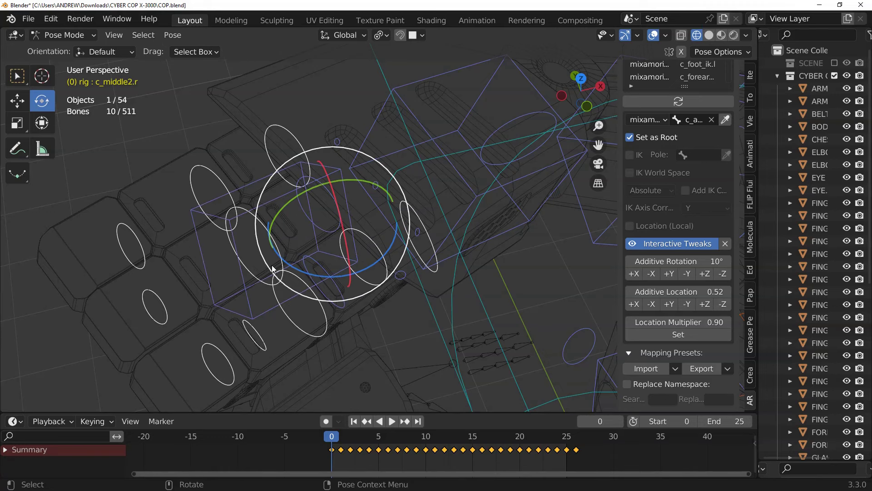
# - Add c_middle1.r and c_thumb2.r to the selection and delete the keyframes of all twelve right-hand finger controls
pyautogui.scroll(3, 315, 219)
pyautogui.keyDown('shift'); pyautogui.click(301, 236); pyautogui.keyUp('shift')
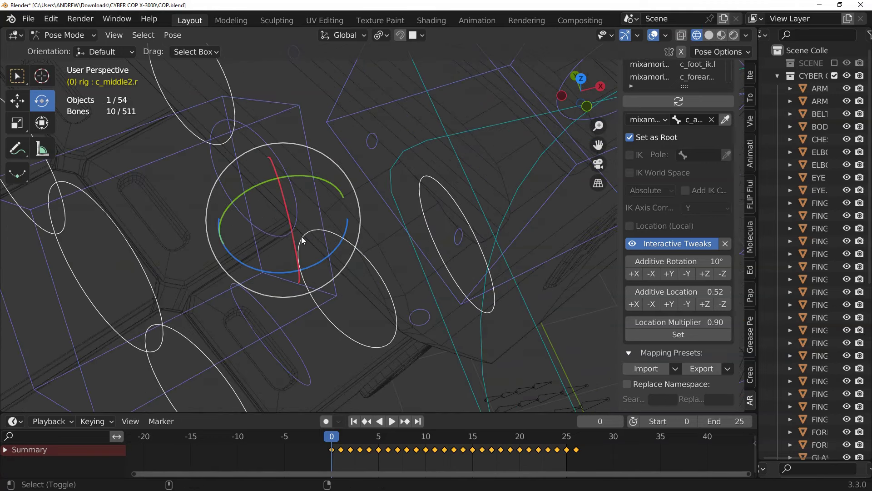
pyautogui.keyDown('shift'); pyautogui.click(277, 235); pyautogui.keyUp('shift')
pyautogui.scroll(-3, 287, 216)
pyautogui.scroll(2, 299, 237)
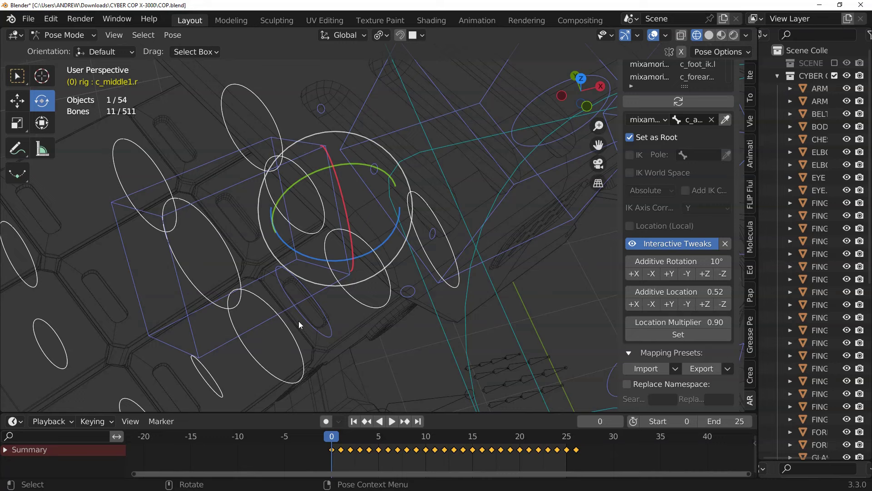
pyautogui.keyDown('shift'); pyautogui.click(324, 317); pyautogui.keyUp('shift')
pyautogui.moveTo(325, 317); pyautogui.dragTo(256, 370, button='middle')
pyautogui.scroll(3, 225, 239)
pyautogui.scroll(-3, 227, 236)
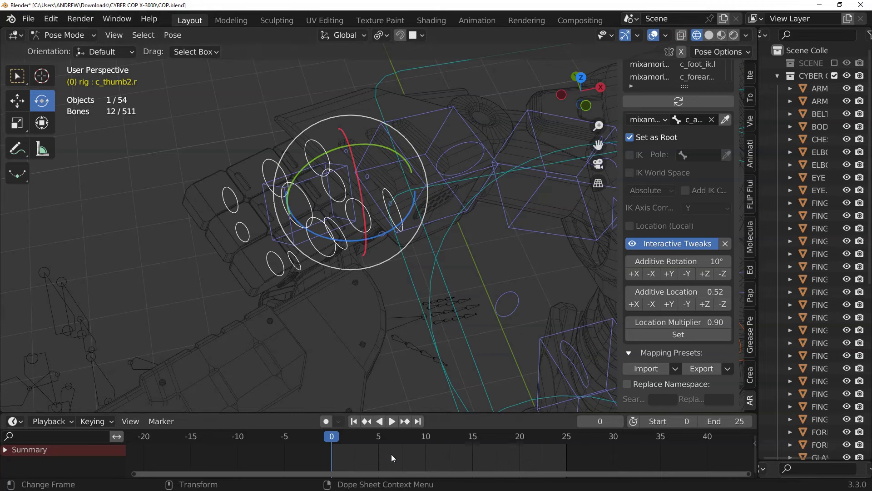
# - On the right hand, select the second and third joint controls of the ring, middle and index fingers, six in all
pyautogui.moveTo(298, 226); pyautogui.dragTo(334, 231, button='middle')
pyautogui.scroll(3, 242, 264)
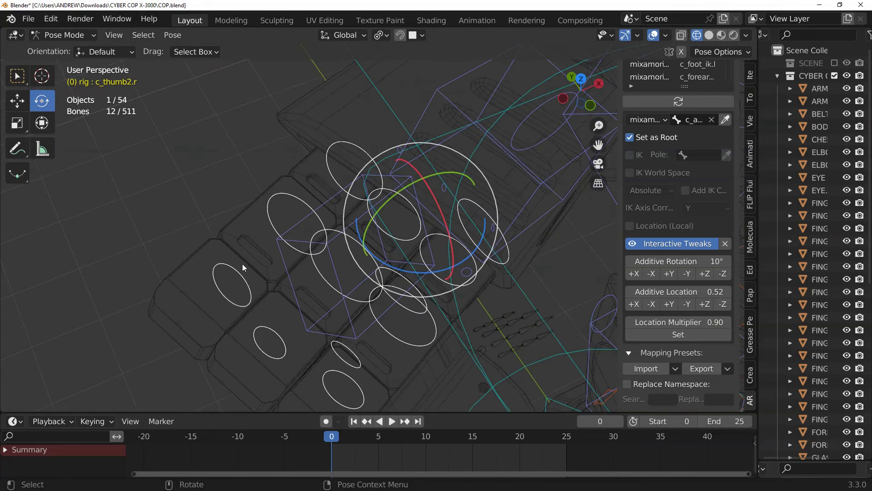
pyautogui.click(243, 264)
pyautogui.keyDown('shift'); pyautogui.click(283, 195); pyautogui.keyUp('shift')
pyautogui.keyDown('shift'); pyautogui.click(365, 255); pyautogui.keyUp('shift')
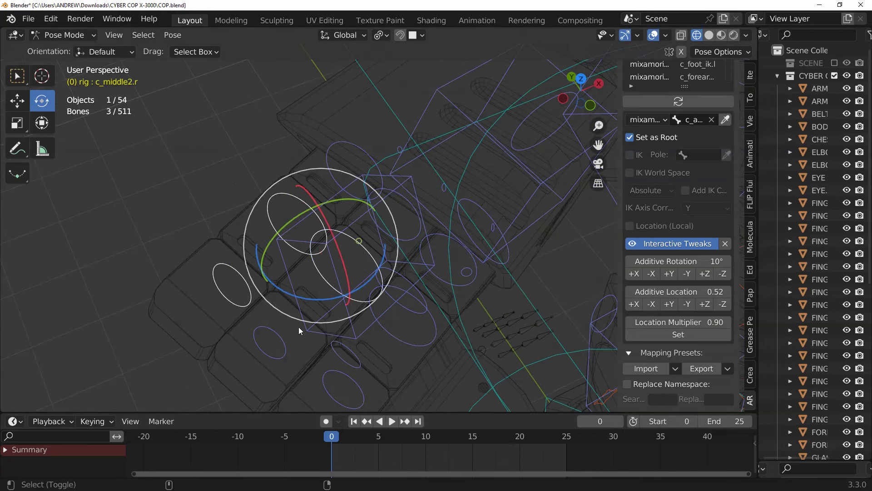
pyautogui.keyDown('shift'); pyautogui.click(356, 384); pyautogui.keyUp('shift')
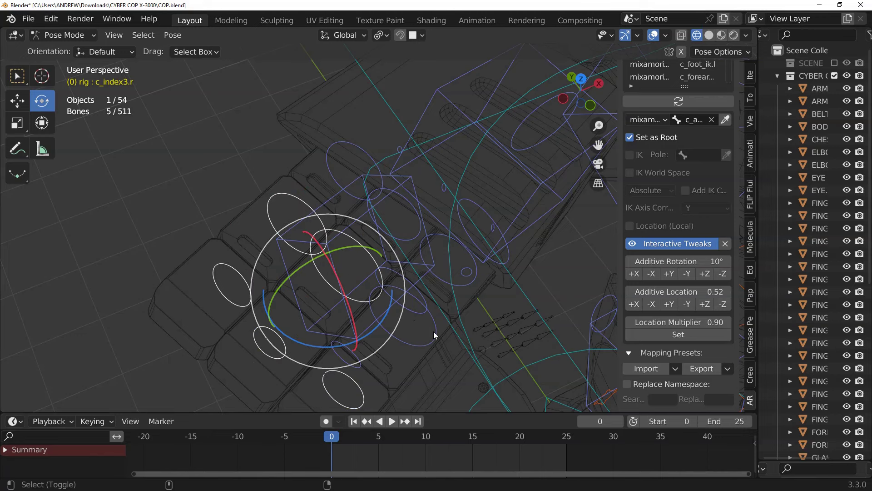
pyautogui.keyDown('shift'); pyautogui.click(307, 279); pyautogui.keyUp('shift')
pyautogui.moveTo(307, 279); pyautogui.dragTo(299, 238, button='middle')
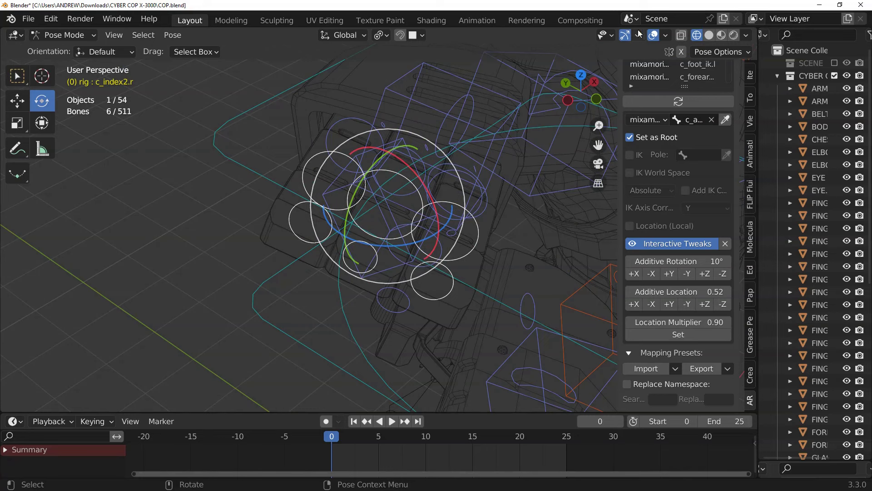
# - With the overlays temporarily hidden, trackball-rotate the six selected right-hand controls to curl the fingers downward into a fist
pyautogui.click(653, 35)
pyautogui.moveTo(455, 113); pyautogui.dragTo(412, 189, button='middle')
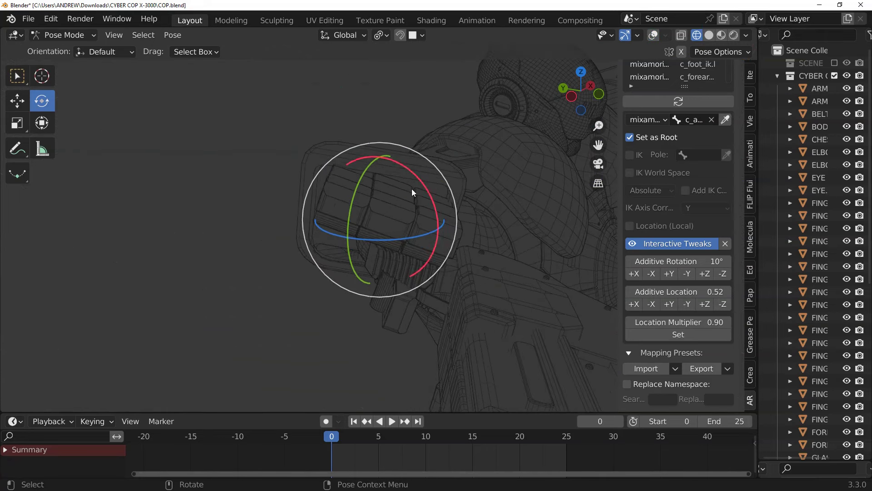
pyautogui.moveTo(412, 189); pyautogui.dragTo(386, 270)
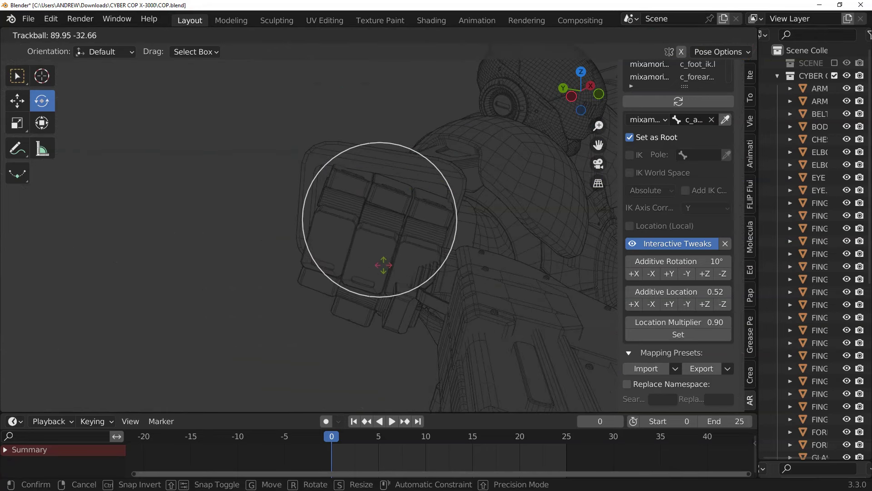
pyautogui.click(384, 265)
pyautogui.moveTo(384, 265); pyautogui.dragTo(393, 209, button='middle')
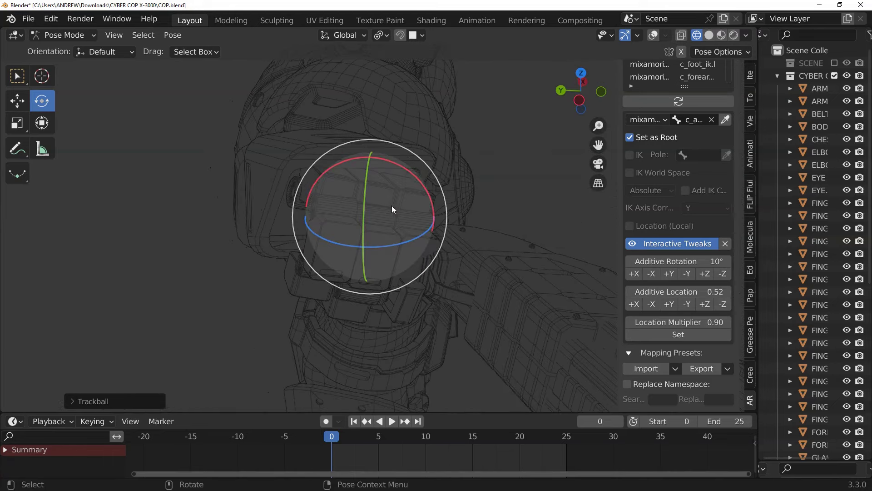
pyautogui.scroll(2, 393, 209)
pyautogui.click(666, 36)
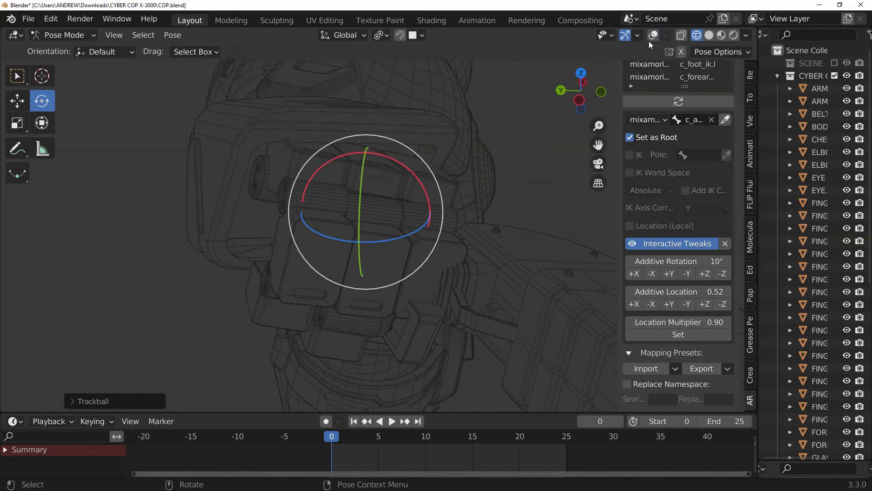
pyautogui.click(651, 37)
pyautogui.moveTo(342, 157); pyautogui.dragTo(329, 200, button='middle')
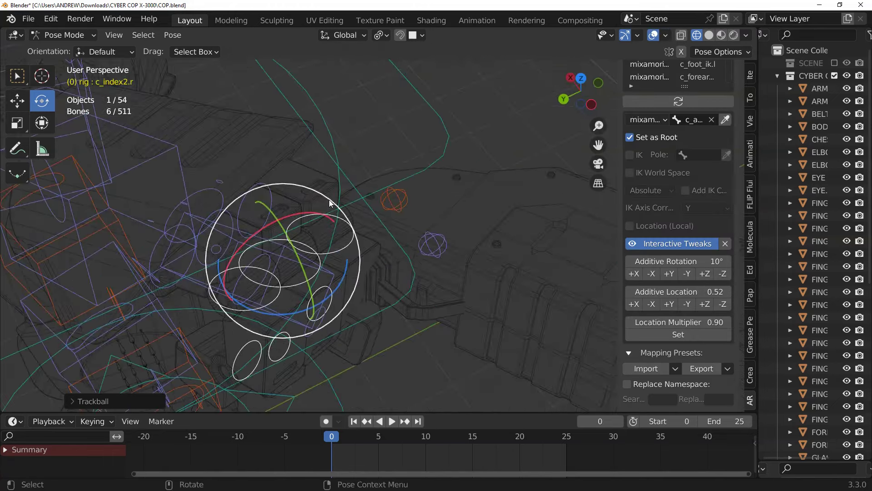
# - Switch the viewport to solid shading and rotate c_index1.r to adjust the base of the right index finger
pyautogui.click(709, 35)
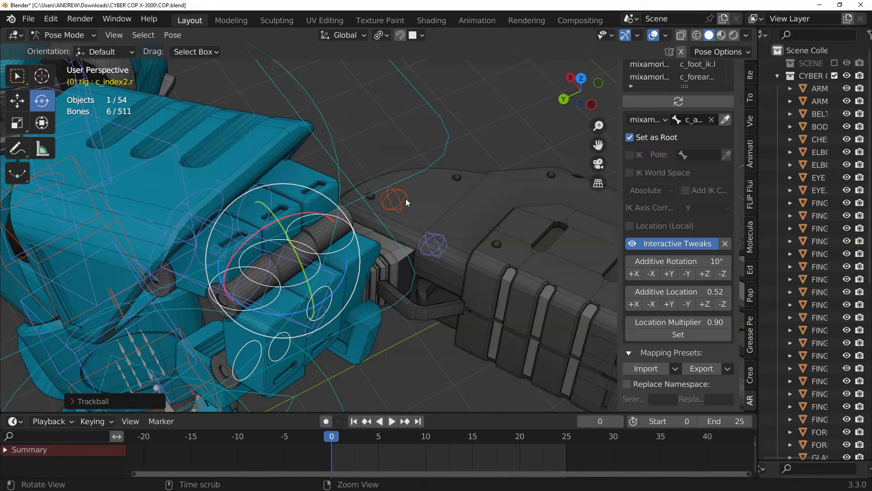
pyautogui.scroll(2, 342, 197)
pyautogui.moveTo(405, 198); pyautogui.dragTo(266, 133, button='middle')
pyautogui.click(314, 181)
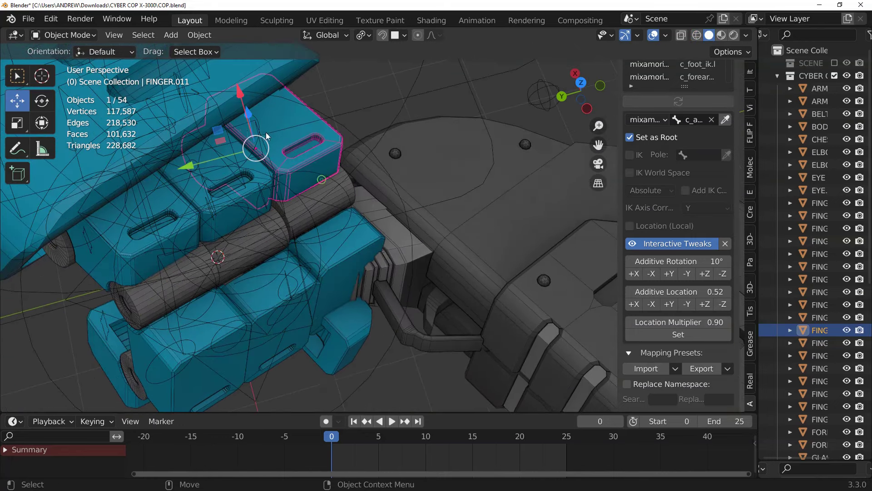
pyautogui.click(235, 118)
pyautogui.moveTo(287, 146); pyautogui.dragTo(254, 134)
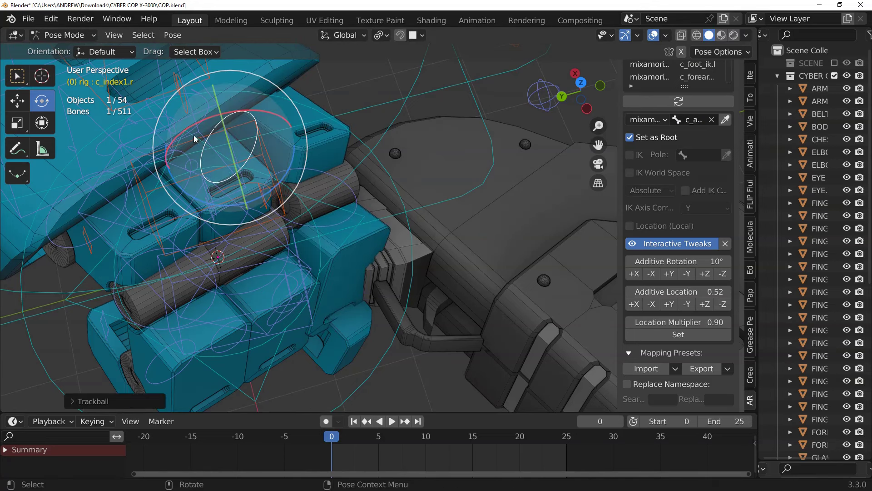
pyautogui.moveTo(153, 137); pyautogui.dragTo(264, 165)
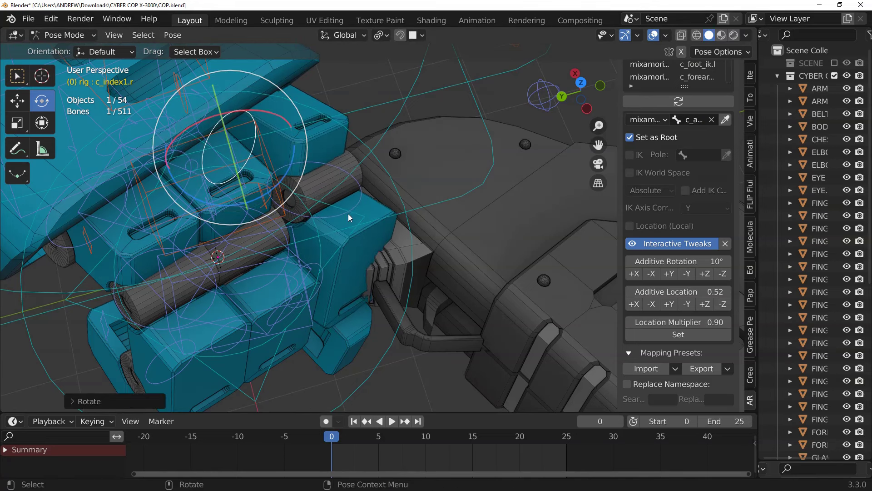
# - Rotate c_index2.r to adjust the bend of the right index finger's middle section
pyautogui.click(358, 207)
pyautogui.moveTo(358, 207); pyautogui.dragTo(330, 197, button='middle')
pyautogui.moveTo(349, 195); pyautogui.dragTo(331, 162)
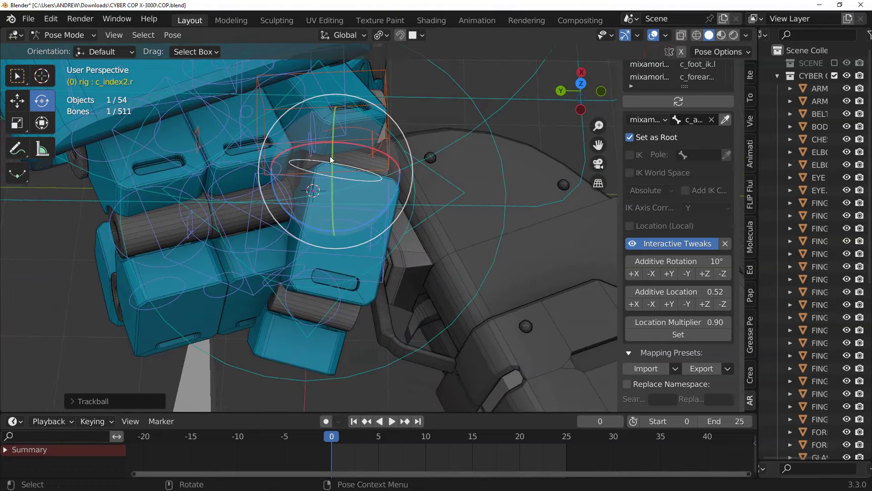
pyautogui.moveTo(264, 150); pyautogui.dragTo(267, 189)
# - Play the walk animation with the overlays hidden and check the whole character from the front
pyautogui.moveTo(267, 189); pyautogui.dragTo(282, 177, button='middle')
pyautogui.press('space')
pyautogui.click(653, 35)
pyautogui.scroll(3, 283, 177)
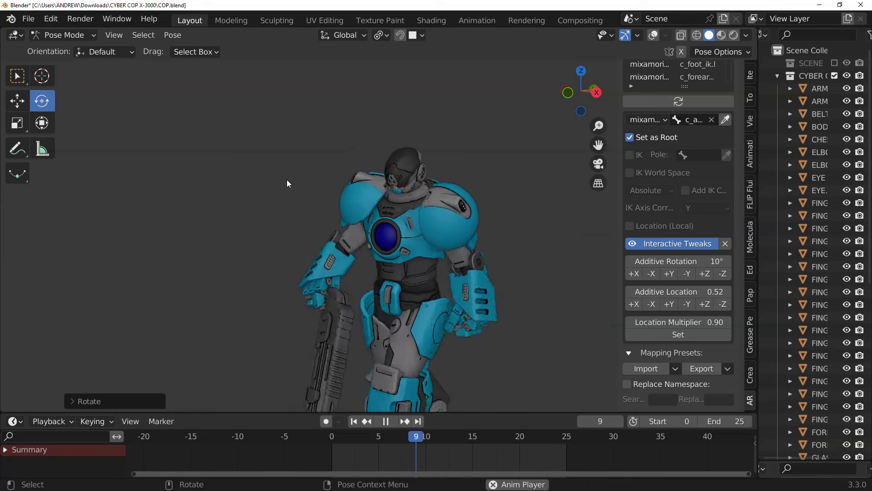
pyautogui.moveTo(295, 204); pyautogui.dragTo(338, 203, button='middle')
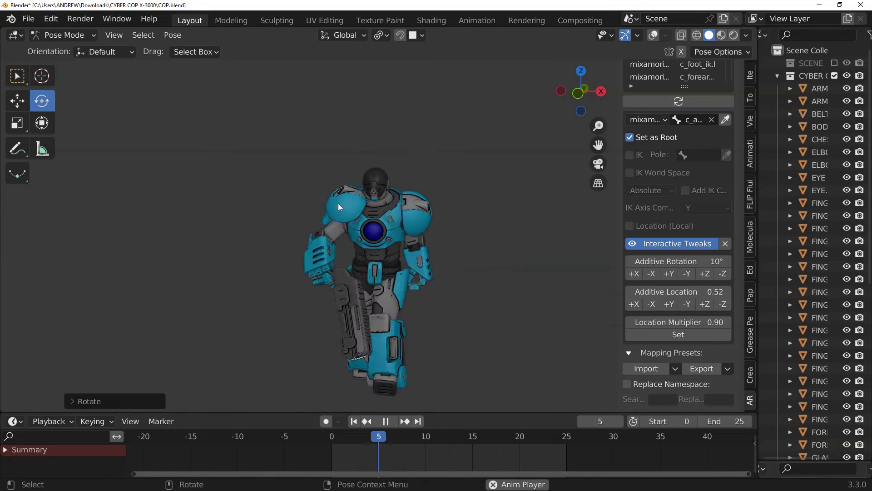
# - Set the timeline's start frame to 1 and stop the playback
pyautogui.click(695, 421)
pyautogui.scroll(5, 360, 216)
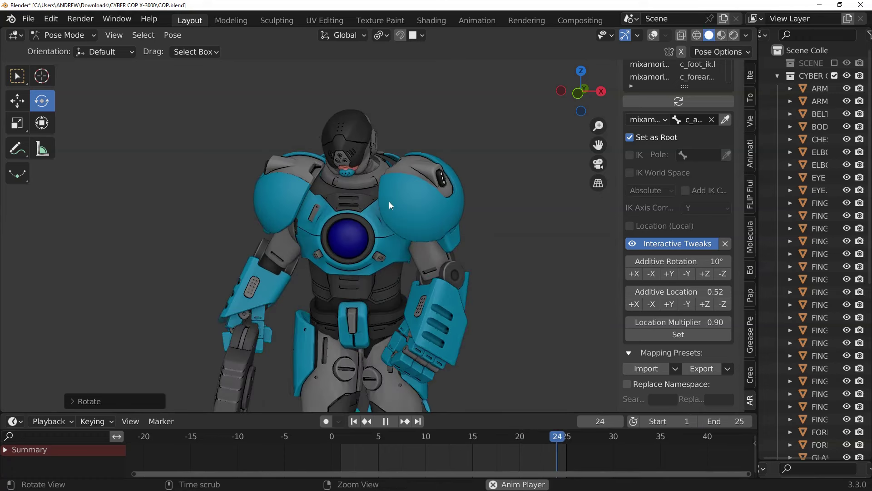
pyautogui.keyDown('shift'); pyautogui.moveTo(389, 201); pyautogui.dragTo(298, 243, button='middle'); pyautogui.keyUp('shift')
pyautogui.scroll(2, 270, 235)
pyautogui.press('space')
# - Select the helmet's dark visor, locate it in the outliner and hide it to expose the face
pyautogui.scroll(4, 298, 242)
pyautogui.click(348, 195)
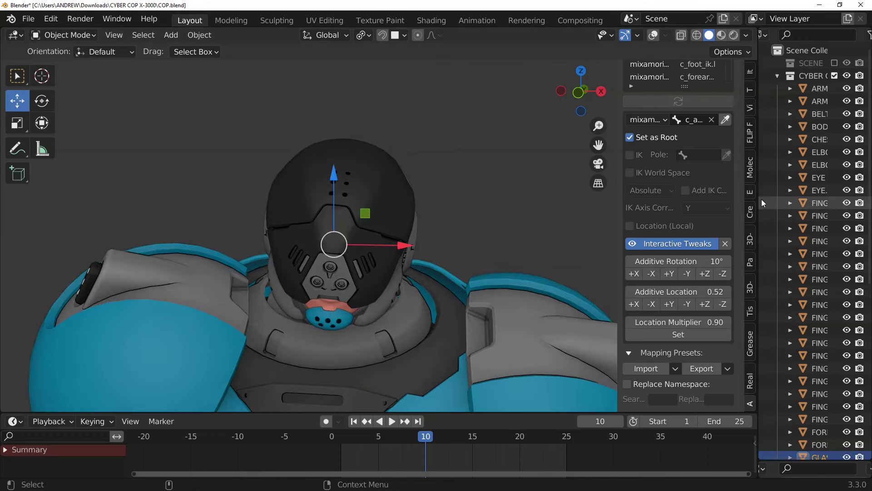
pyautogui.press('.')
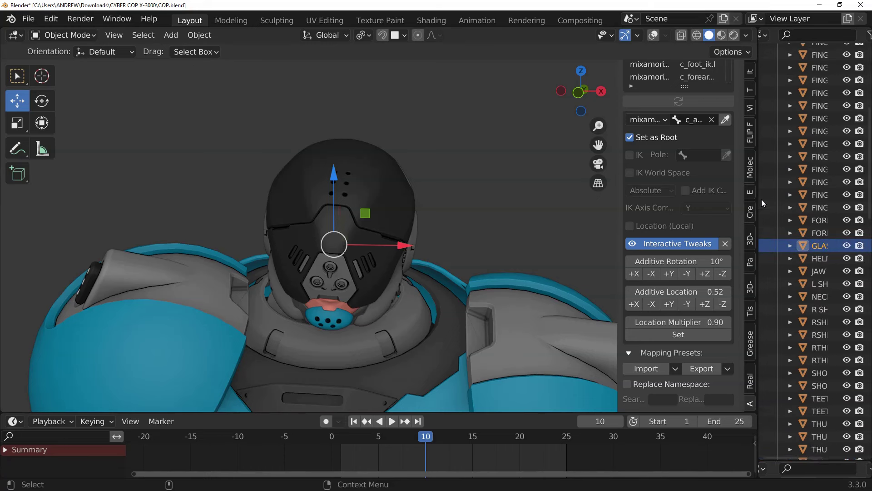
pyautogui.click(848, 246)
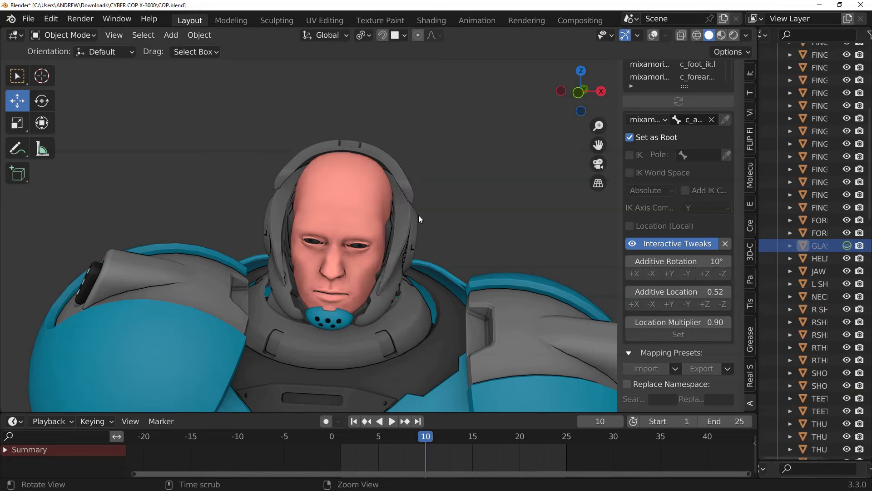
# - Set the solid shading color to Texture and briefly preview the face in rendered shading
pyautogui.click(748, 35)
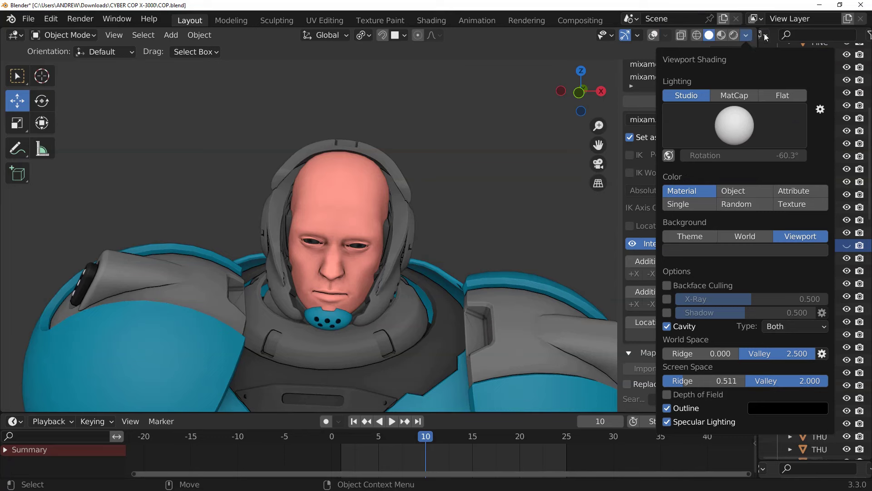
pyautogui.click(757, 36)
pyautogui.click(750, 34)
pyautogui.click(789, 205)
pyautogui.scroll(3, 383, 178)
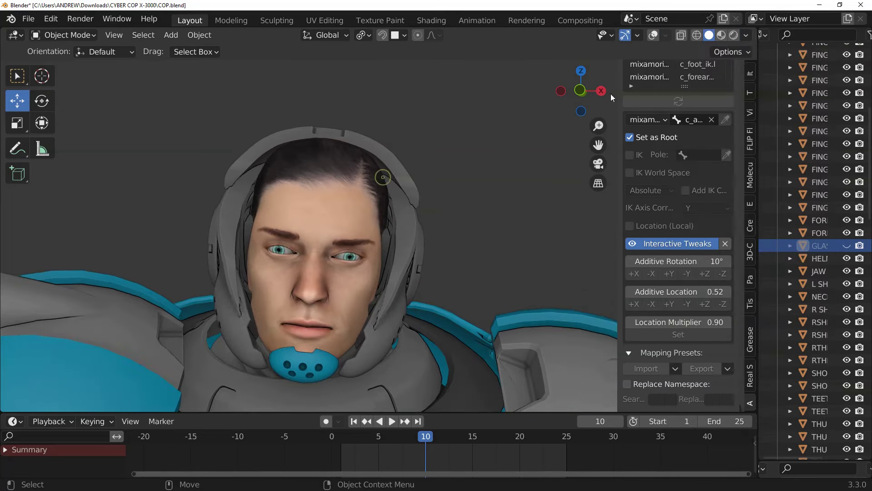
pyautogui.click(734, 36)
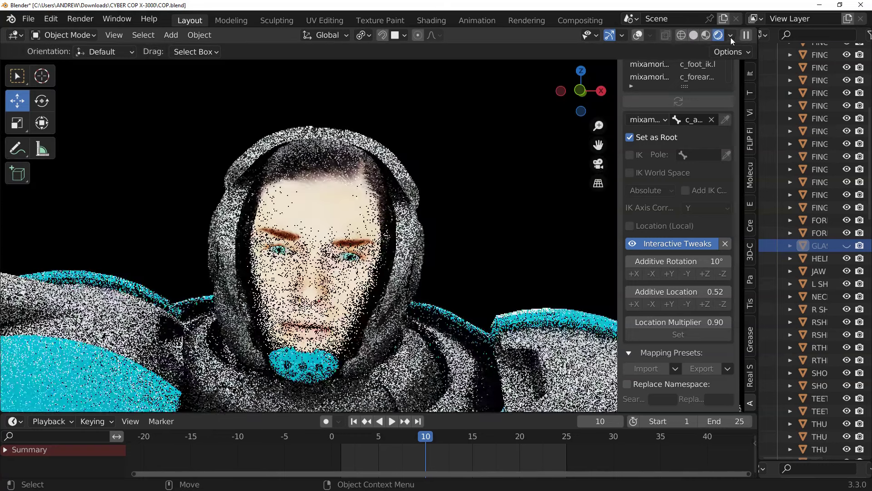
pyautogui.click(696, 36)
# - Set the solid shading color to Single and show the overlays on the first frame of the animation
pyautogui.click(746, 35)
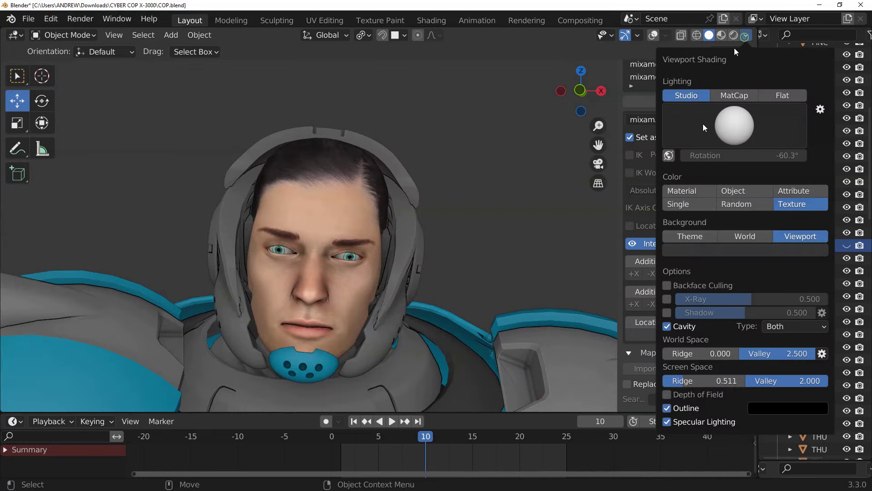
pyautogui.click(678, 201)
pyautogui.click(653, 36)
pyautogui.keyDown('shift'); pyautogui.moveTo(327, 207); pyautogui.dragTo(340, 173, button='middle'); pyautogui.keyUp('shift')
pyautogui.click(354, 421)
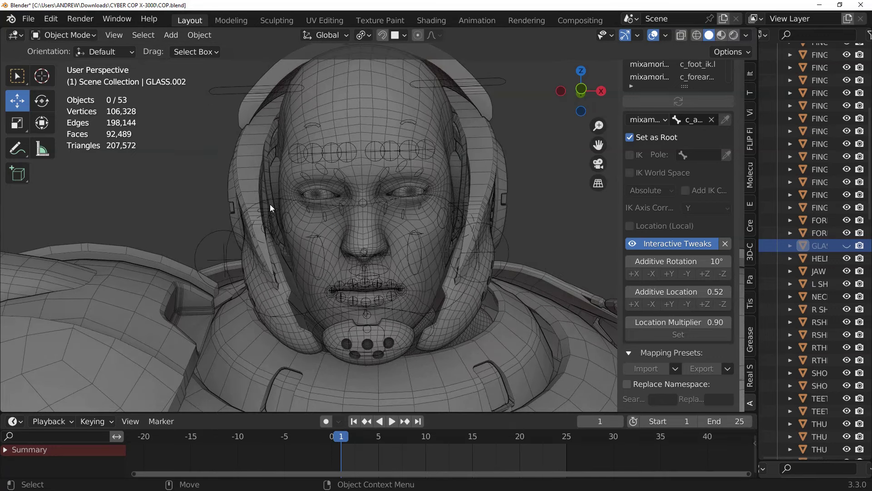
# - Try moving the eye control c_eye_target.x sideways to steer the character's gaze
pyautogui.click(270, 205)
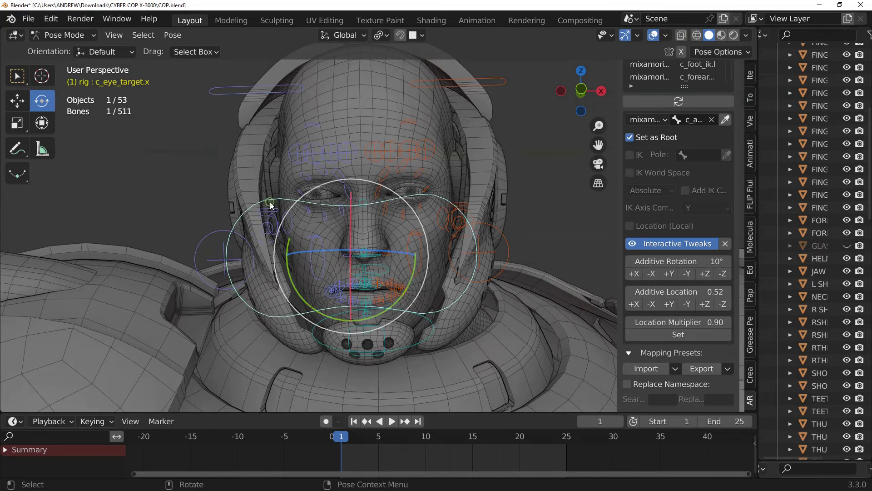
pyautogui.scroll(3, 301, 230)
pyautogui.scroll(-2, 302, 230)
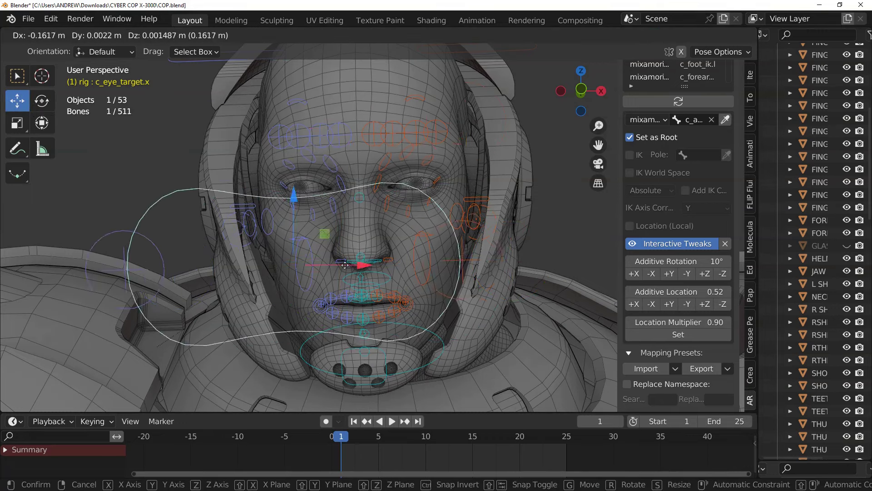
pyautogui.moveTo(302, 254); pyautogui.dragTo(313, 228, button='middle')
# - Select the jaw control c_jawbone.x and move it to test the jaw
pyautogui.scroll(3, 299, 299)
pyautogui.click(283, 299)
pyautogui.scroll(-3, 284, 258)
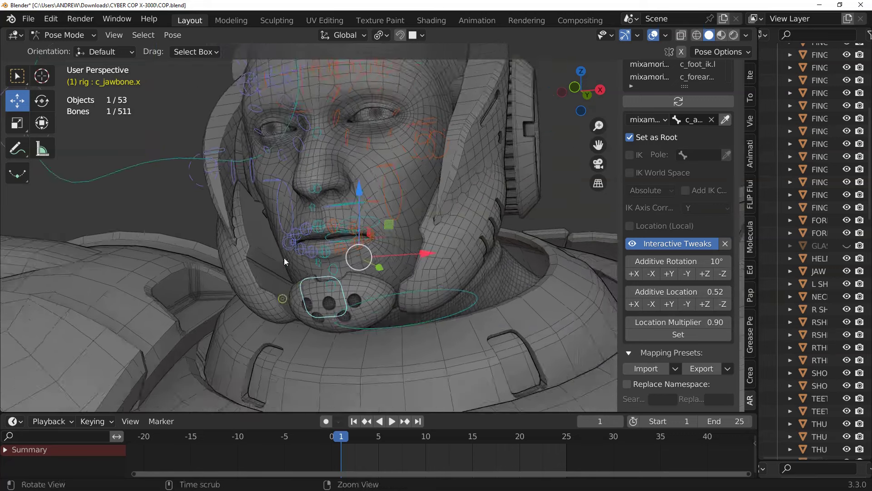
pyautogui.moveTo(284, 258); pyautogui.dragTo(339, 270, button='middle')
pyautogui.moveTo(369, 265); pyautogui.dragTo(372, 254)
# - Move c_lips_smile.r to shift the right corner of the mouth
pyautogui.scroll(4, 386, 244)
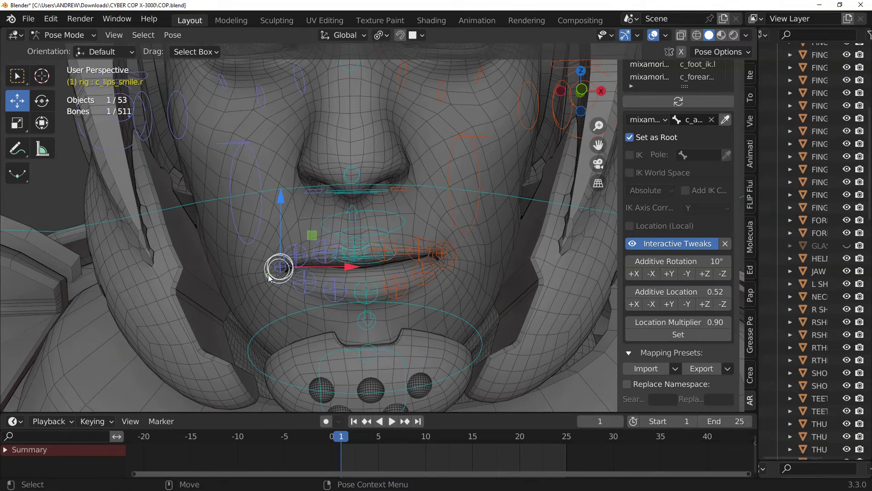
pyautogui.moveTo(275, 271); pyautogui.dragTo(275, 271)
pyautogui.keyDown('shift'); pyautogui.moveTo(335, 138); pyautogui.dragTo(323, 278, button='middle'); pyautogui.keyUp('shift')
pyautogui.moveTo(343, 195); pyautogui.dragTo(345, 191, button='middle')
pyautogui.keyDown('shift'); pyautogui.scroll(1, 406, 147); pyautogui.keyUp('shift')
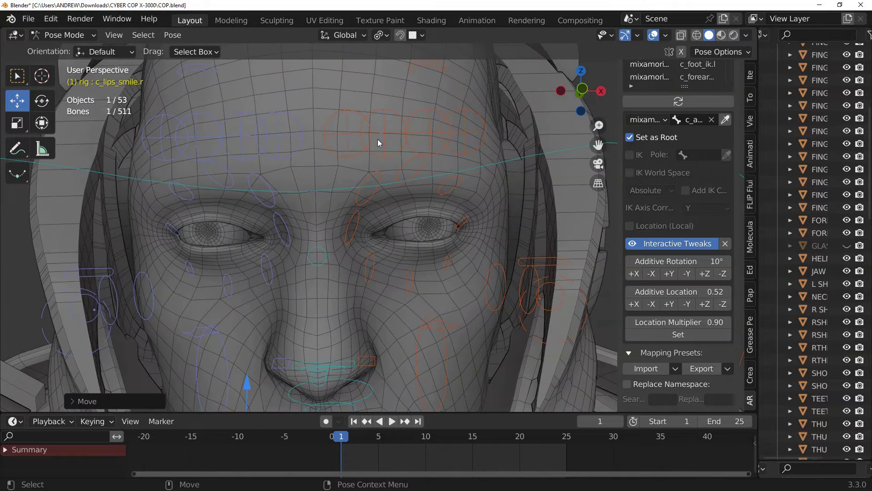
# - Move c_eyebrow_full.l and c_eyebrow_full.r to adjust both eyebrows
pyautogui.click(377, 139)
pyautogui.keyDown('shift'); pyautogui.scroll(3, 385, 156); pyautogui.keyUp('shift')
pyautogui.click(397, 156)
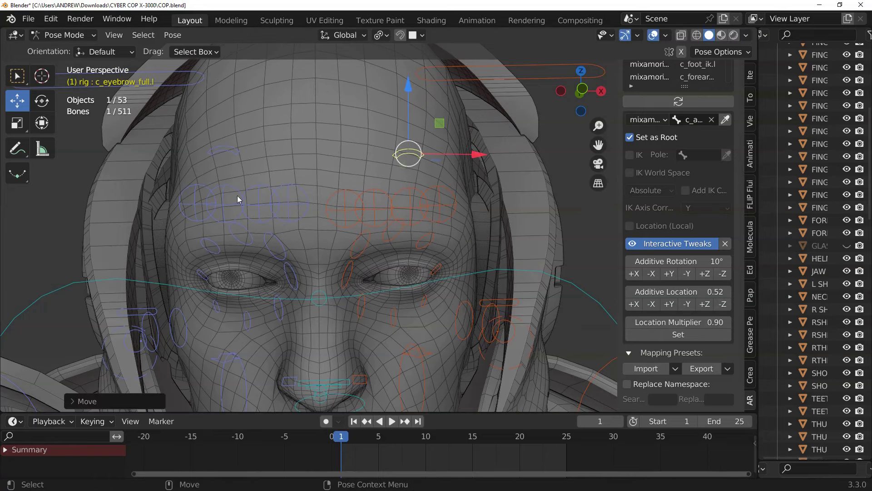
pyautogui.moveTo(229, 146); pyautogui.dragTo(230, 139)
pyautogui.scroll(-5, 313, 180)
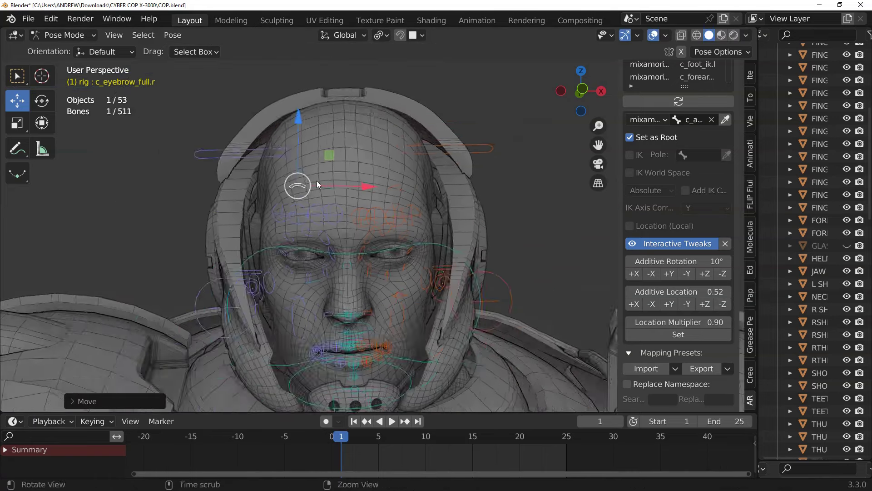
# - Rotate the head control c_head.x to turn the head, and play the walk animation
pyautogui.moveTo(317, 182); pyautogui.dragTo(306, 116, button='middle')
pyautogui.scroll(-3, 318, 120)
pyautogui.moveTo(258, 220); pyautogui.dragTo(86, 130, button='middle')
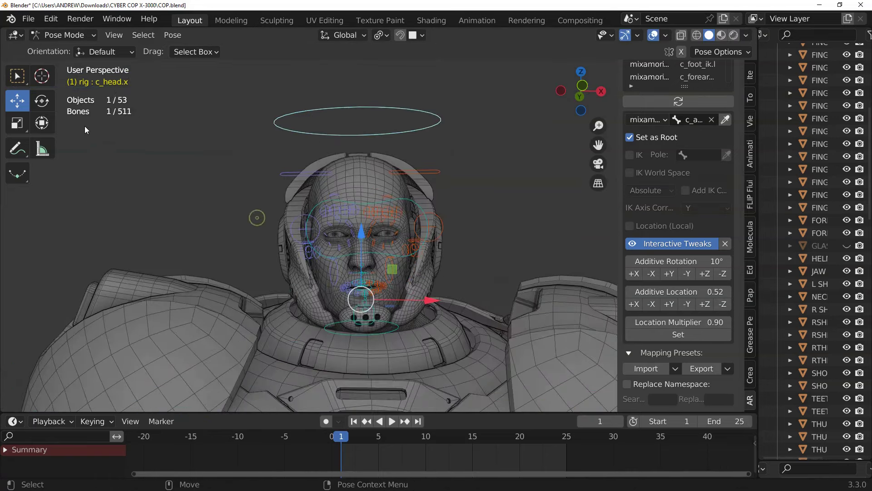
pyautogui.moveTo(338, 246)
pyautogui.mouseDown()
pyautogui.moveTo(347, 224)
pyautogui.moveTo(343, 248)
pyautogui.moveTo(331, 249)
pyautogui.mouseUp()
pyautogui.scroll(-3, 263, 217)
pyautogui.keyDown('alt'); pyautogui.moveTo(263, 217); pyautogui.dragTo(242, 230); pyautogui.keyUp('alt')
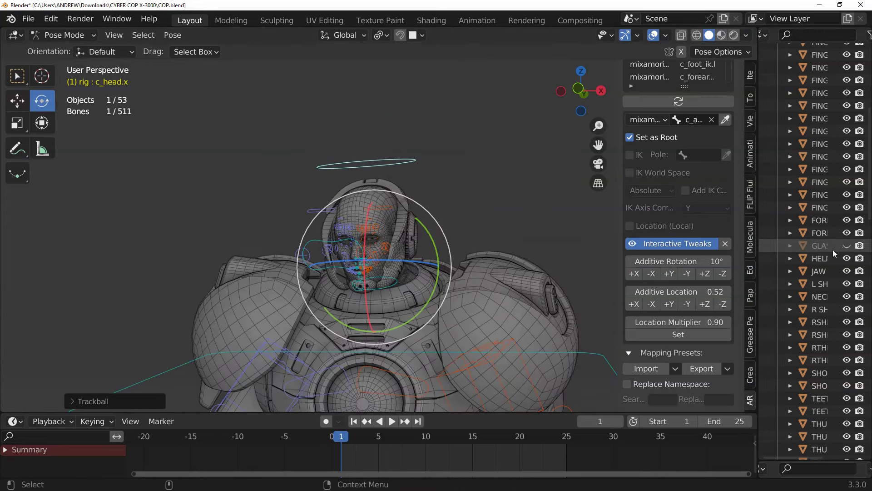
pyautogui.press('space')
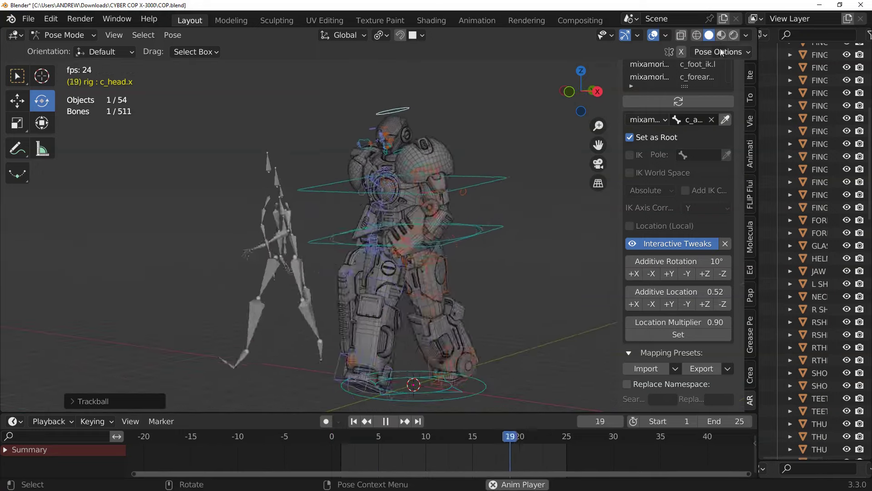
# - Show the character in Material Preview shading and collapse the CYBER COP collection in the outliner
pyautogui.click(721, 35)
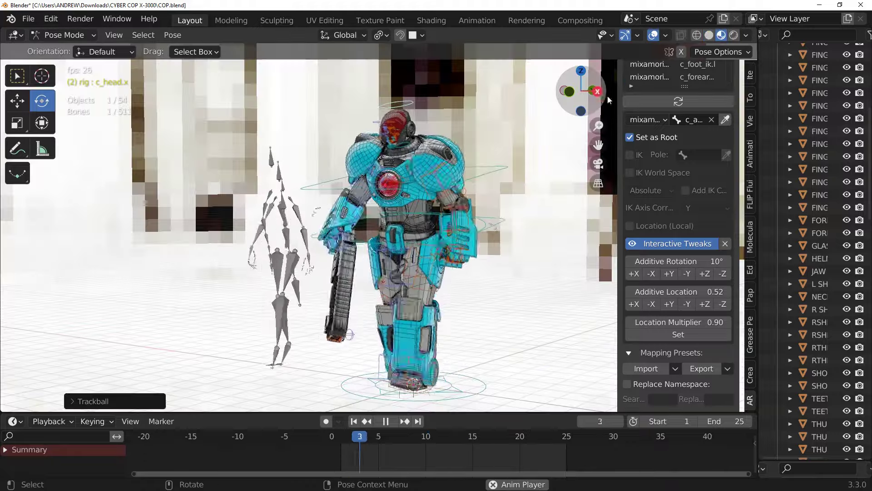
pyautogui.scroll(4, 822, 75)
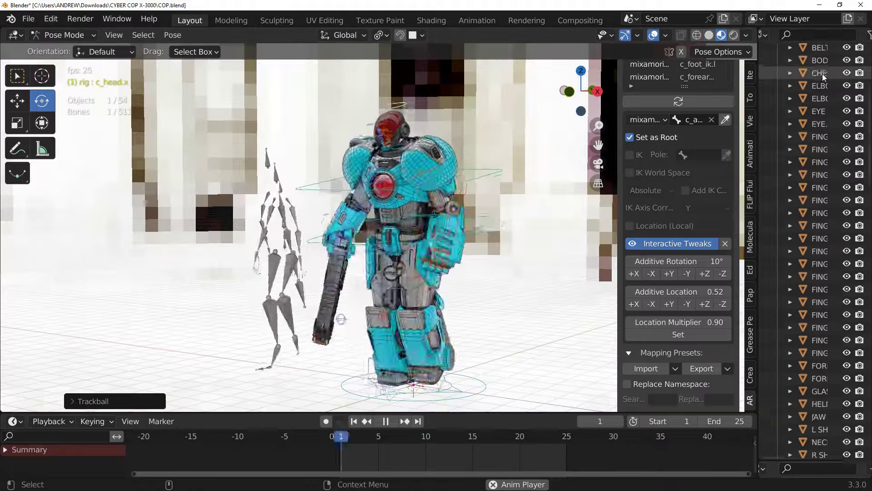
pyautogui.scroll(4, 822, 74)
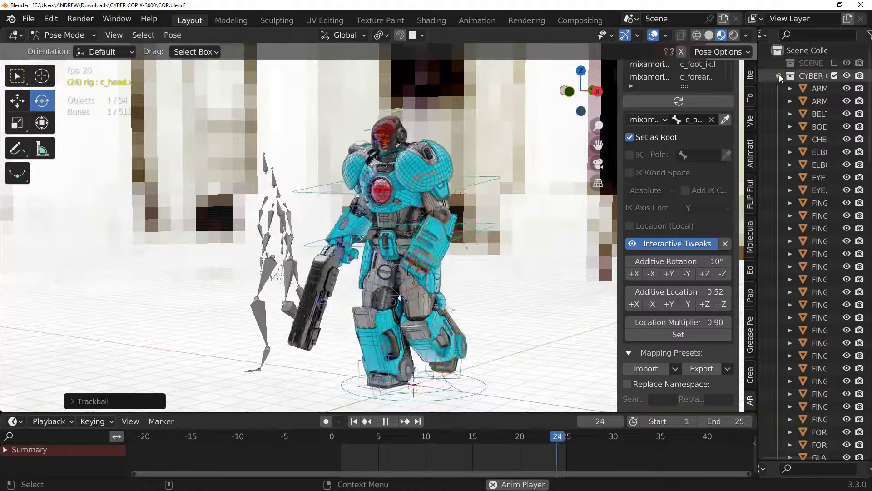
pyautogui.click(778, 76)
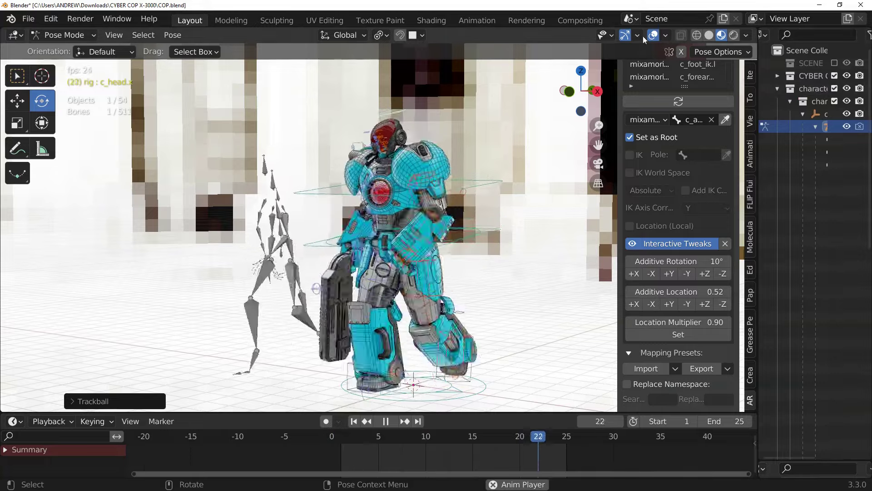
# - Return to solid shading with the armour's colours displayed, and hide the viewport overlays
pyautogui.click(709, 35)
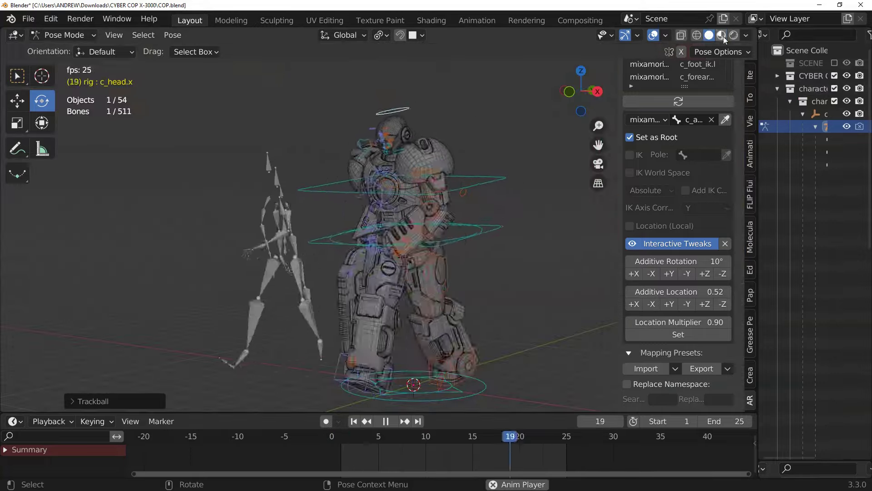
pyautogui.click(746, 35)
pyautogui.click(684, 218)
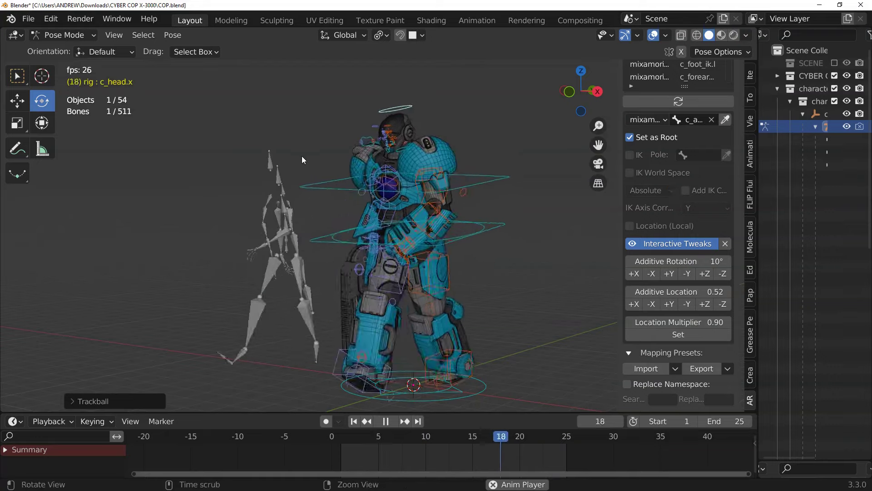
pyautogui.click(652, 35)
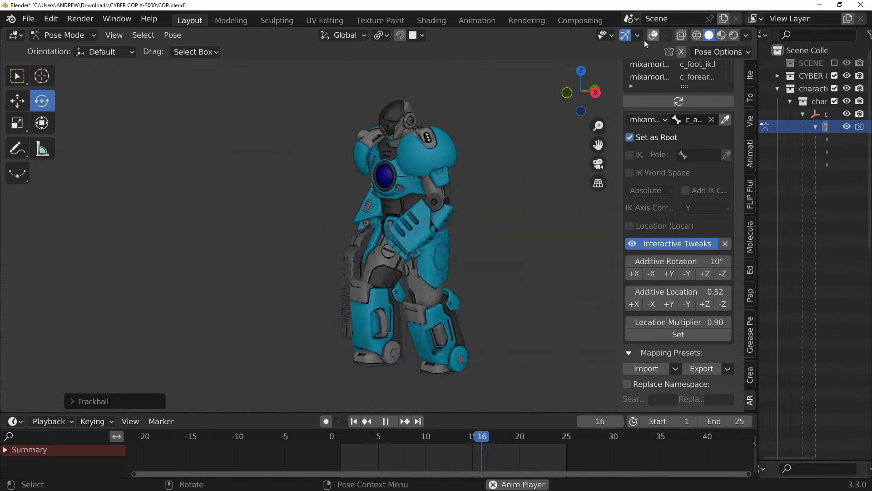
# - Examine the walking character from the front and side, both close up and at full body
pyautogui.moveTo(245, 168); pyautogui.dragTo(364, 136, button='middle')
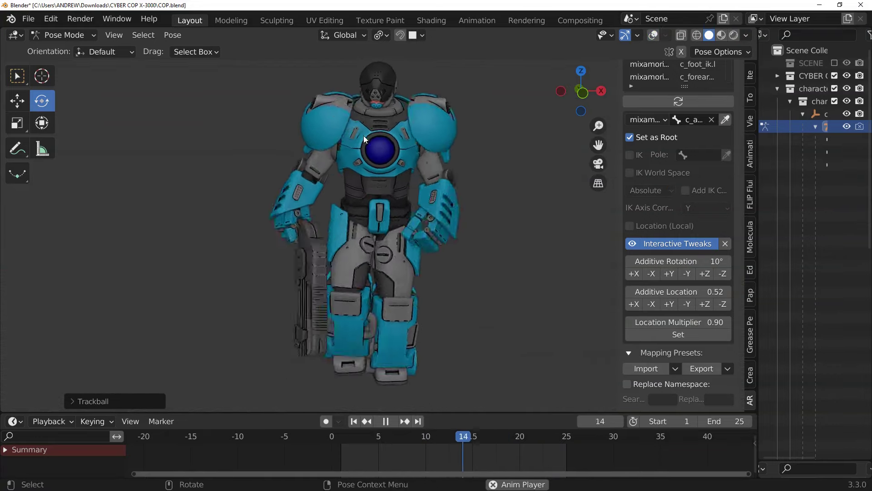
pyautogui.moveTo(430, 135); pyautogui.dragTo(273, 214, button='middle')
pyautogui.scroll(7, 271, 192)
pyautogui.scroll(-3, 305, 174)
pyautogui.moveTo(268, 149); pyautogui.dragTo(191, 173, button='middle')
pyautogui.scroll(-1, 209, 182)
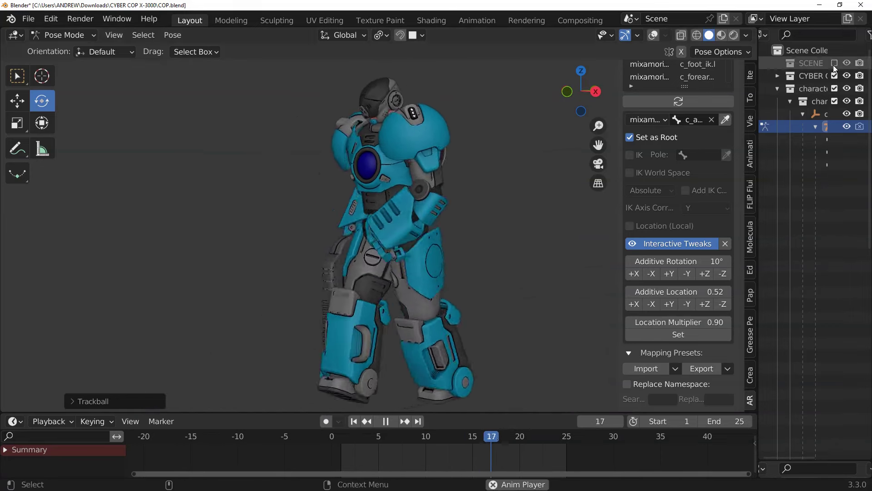
# - Enable the SCENE collection and preview the walk through the camera in Rendered shading
pyautogui.click(835, 63)
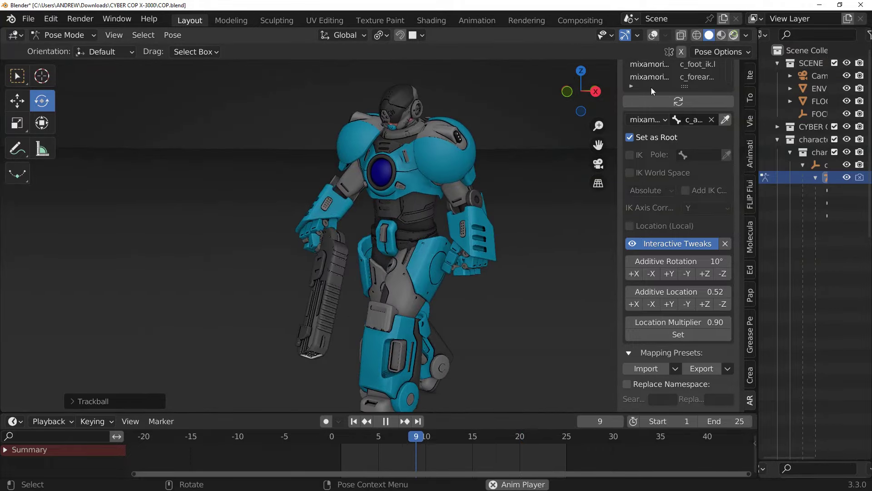
pyautogui.click(734, 35)
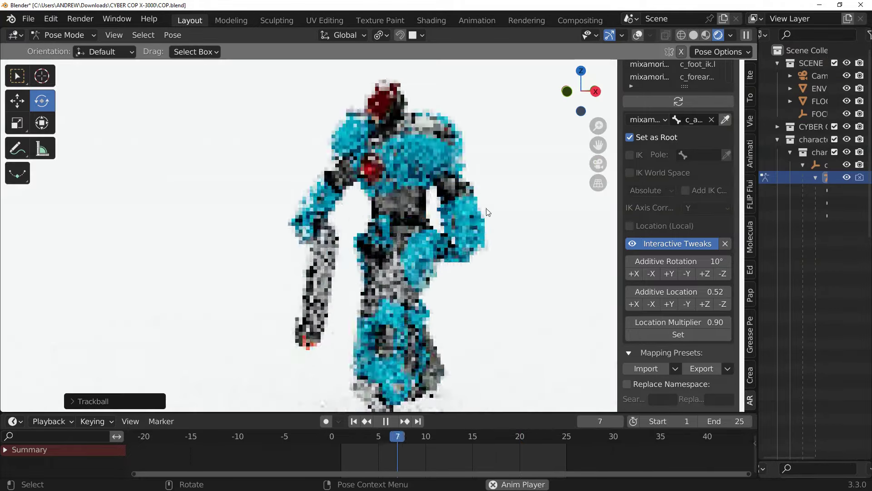
pyautogui.click(597, 164)
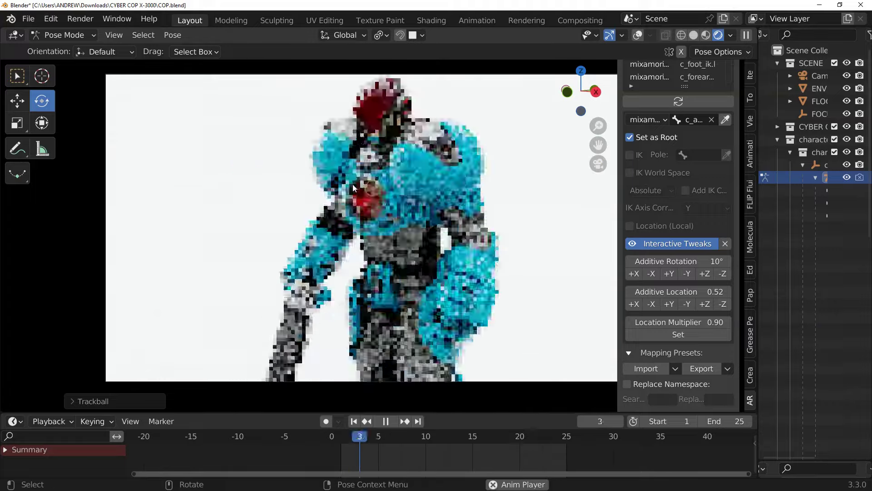
# - Pause the walk, switch the camera view back to solid shading, and resume playback
pyautogui.press('space')
pyautogui.click(691, 35)
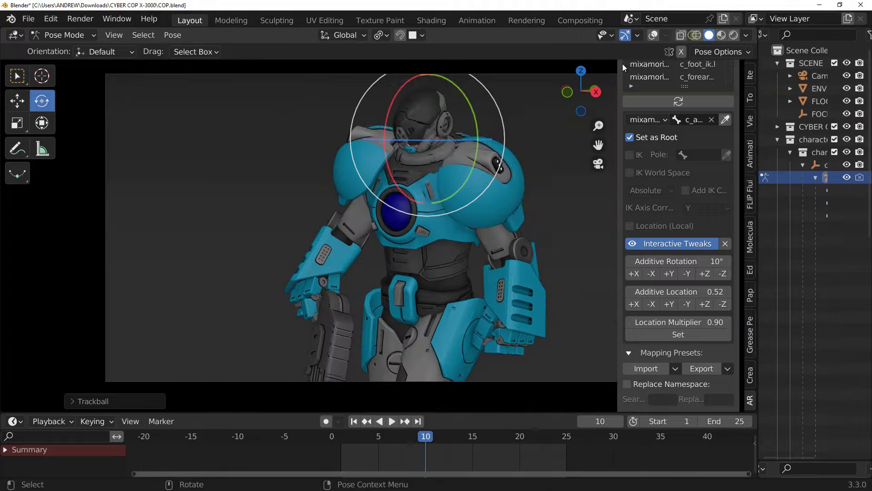
pyautogui.press('space')
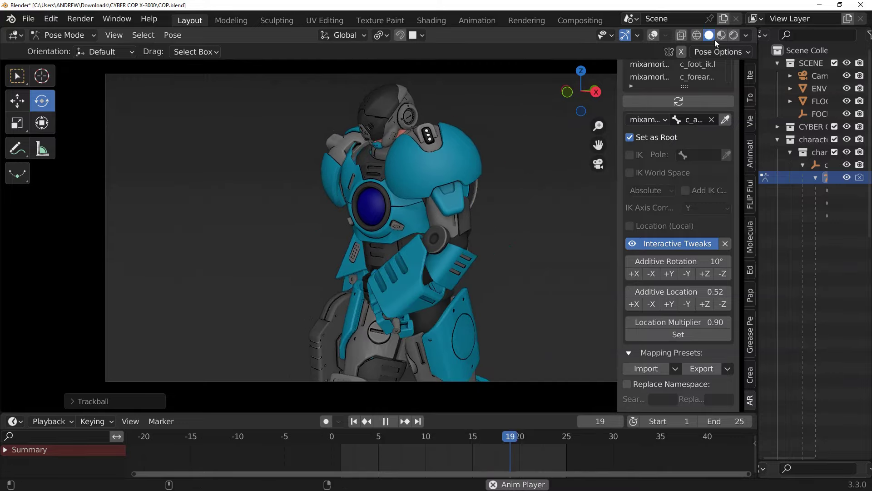
# - Show the viewport overlays again and exclude the SCENE collection after leaving the camera view
pyautogui.click(653, 35)
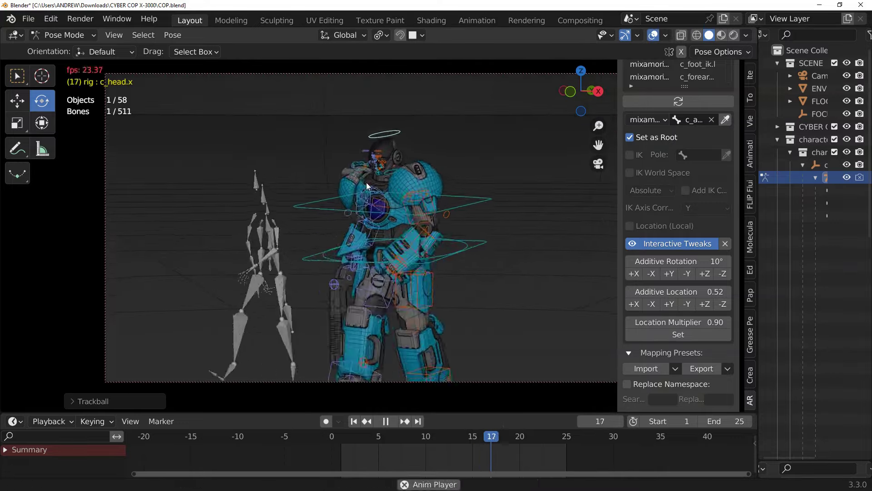
pyautogui.click(601, 164)
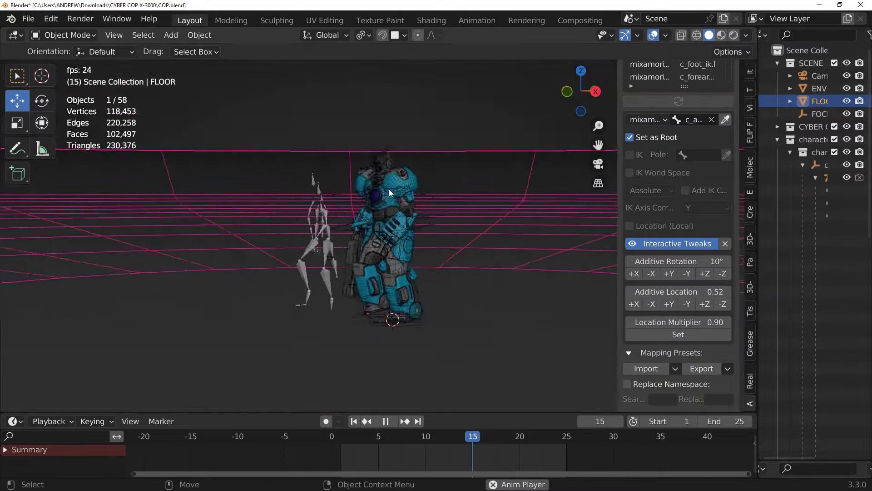
pyautogui.click(834, 63)
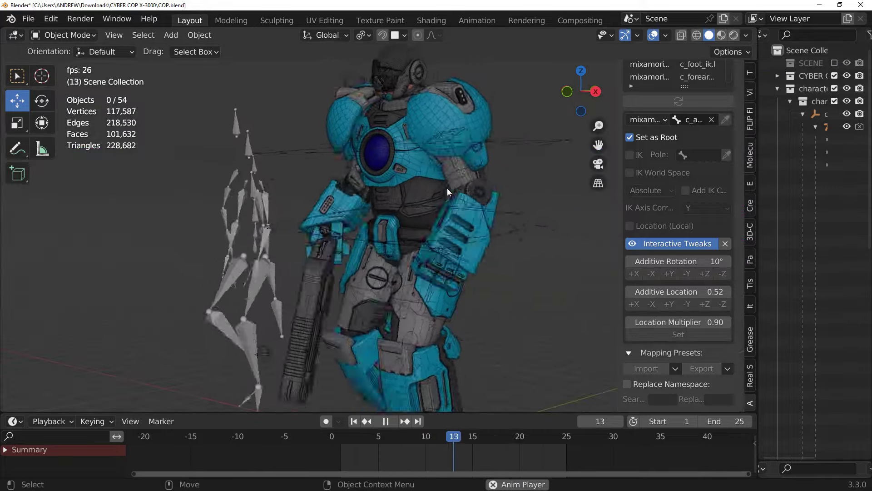